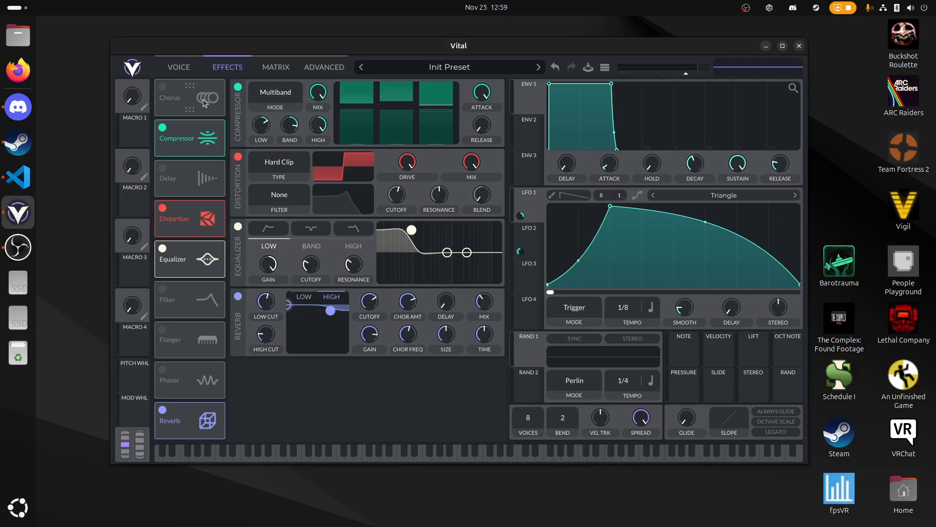
- Show the voice settings and try different Filter 1 blend and cutoff positions while playing test notes
left_click(186, 71)
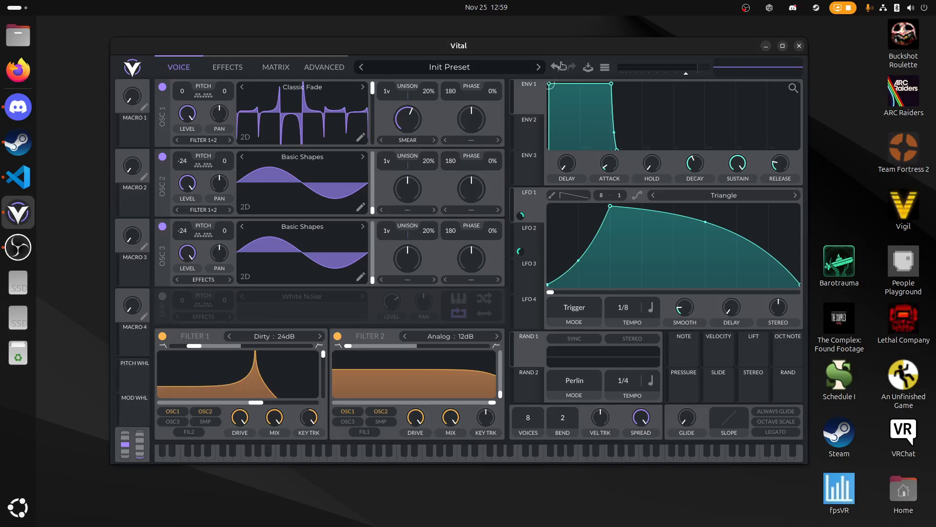
left_click_drag(566, 48, 557, 43)
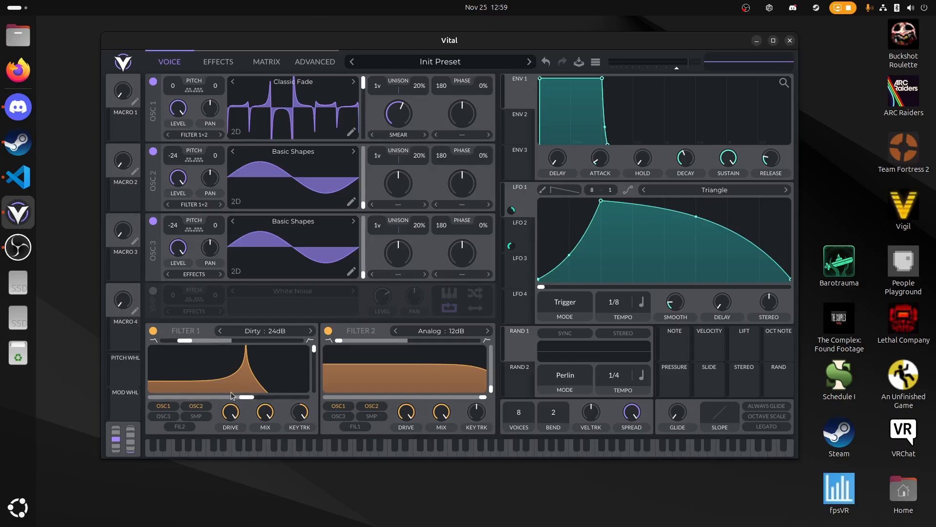
key("f")
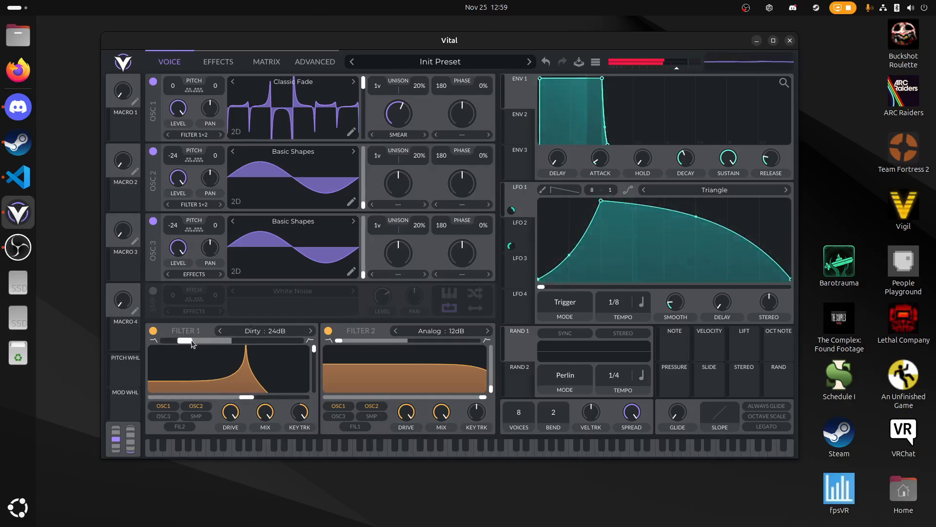
left_click_drag(192, 343, 215, 342)
mouse_move(249, 397)
left_mouse_down()
mouse_move(231, 398)
mouse_move(264, 396)
left_mouse_up()
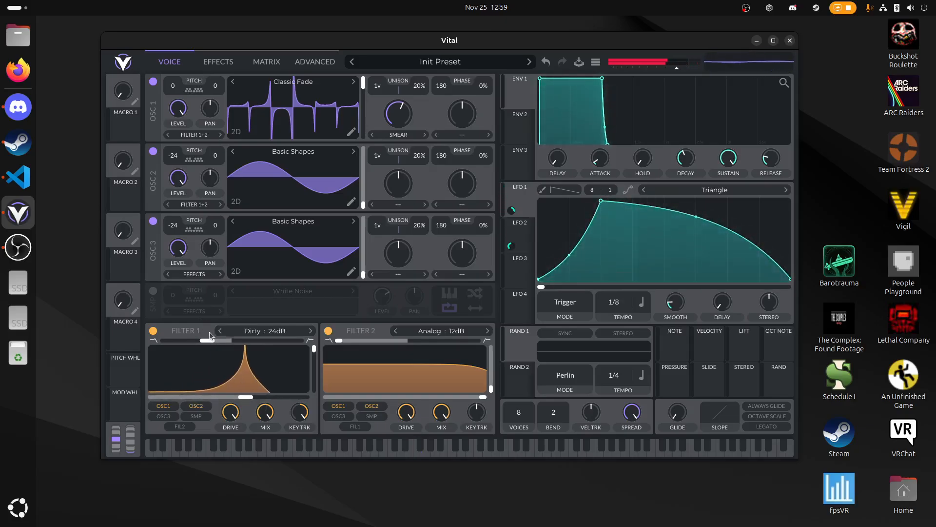
left_click_drag(210, 337, 223, 338)
key("f")
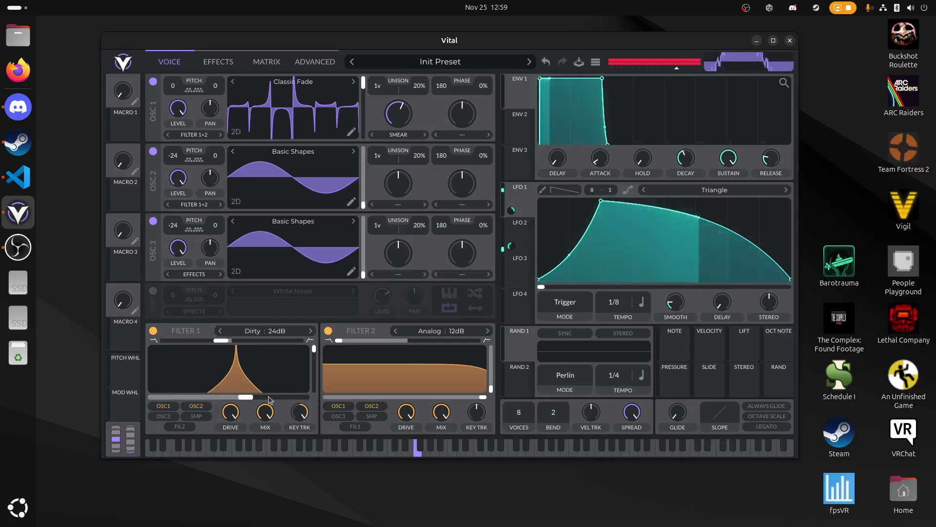
mouse_move(269, 400)
left_mouse_down()
mouse_move(257, 399)
mouse_move(278, 401)
mouse_move(268, 399)
left_mouse_up()
key("f")
- Set Filter 1's blend to about 0.583 and fine-tune its cutoff while playing test notes
left_click_drag(221, 340, 200, 343)
key("f")
key("f")
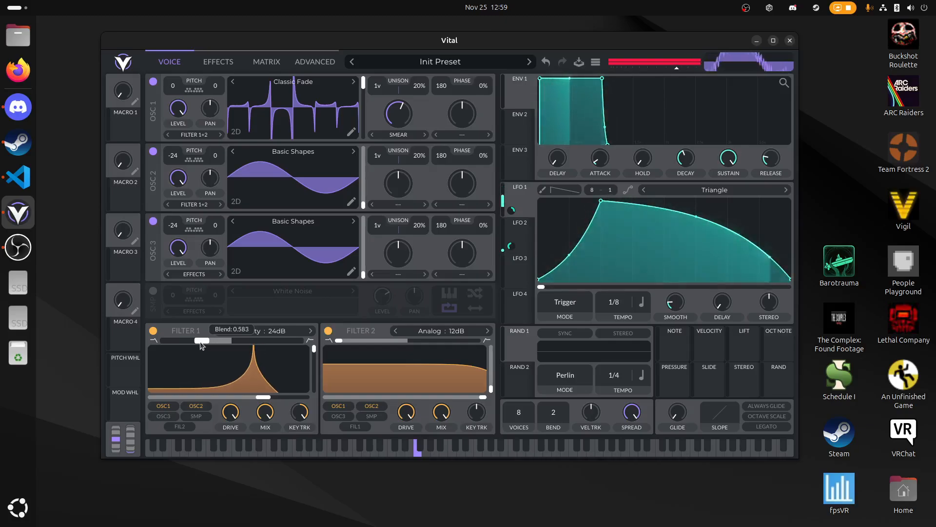
key("d")
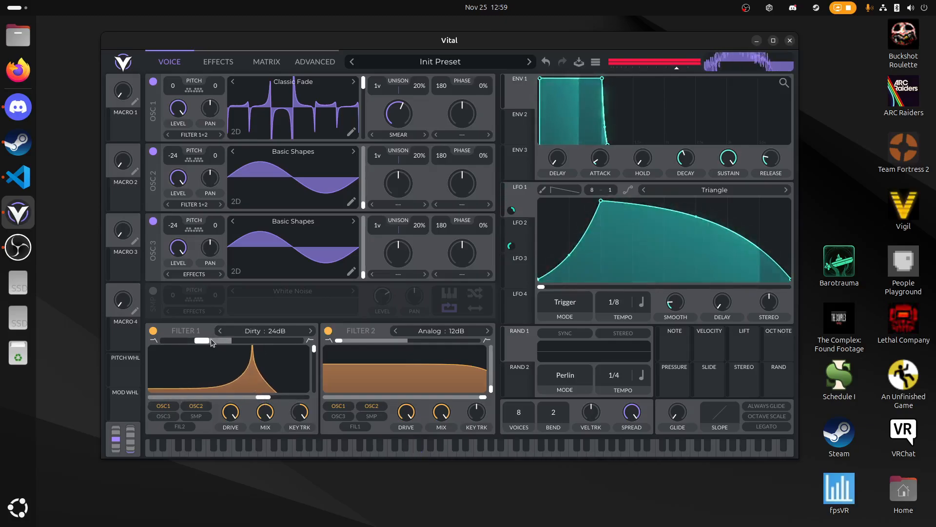
left_click_drag(263, 396, 260, 399)
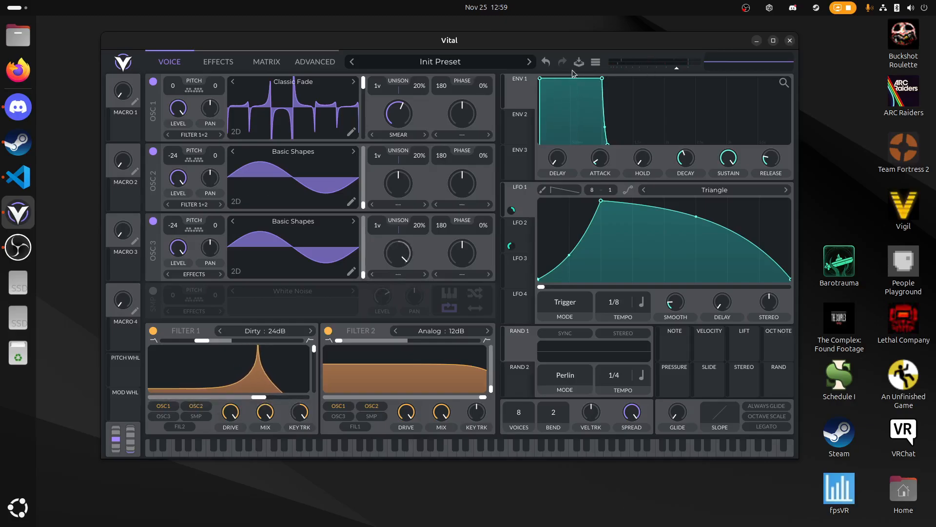
- Initialize the preset and load the Pulse Width wavetable into oscillator 1
left_click(596, 62)
left_click(629, 149)
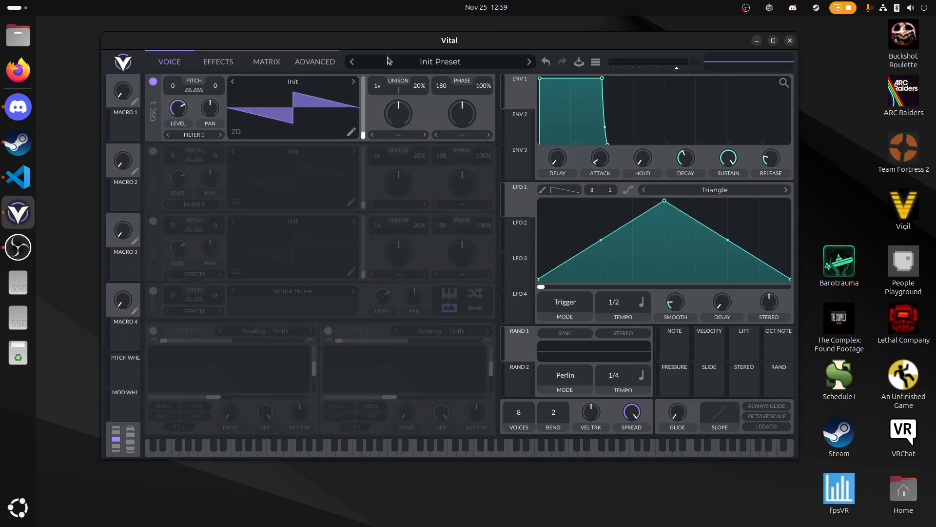
left_click(351, 82)
left_click(348, 84)
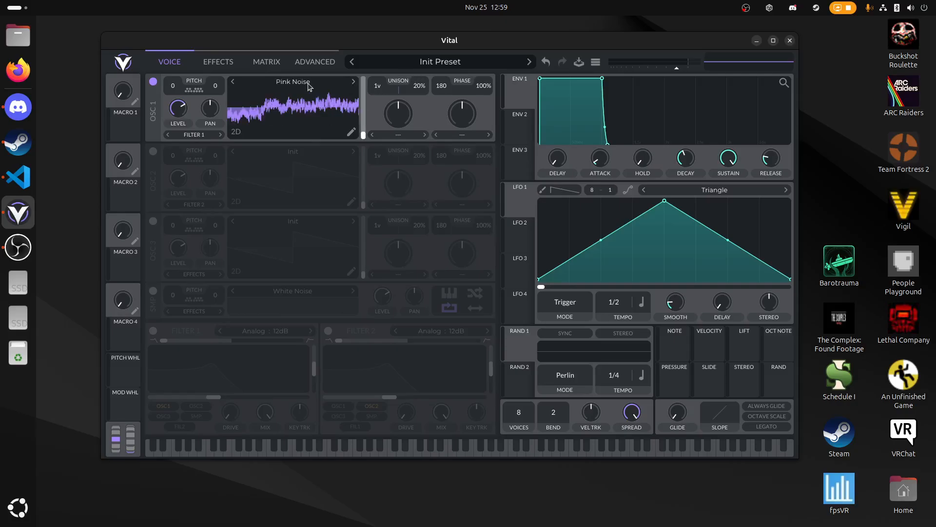
left_click(354, 82)
left_click(249, 79)
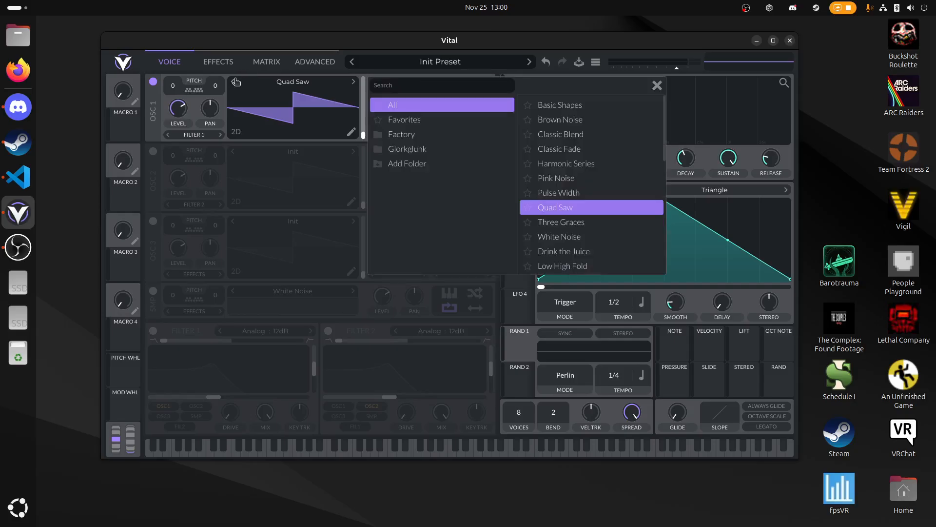
left_click(233, 82)
left_click(657, 85)
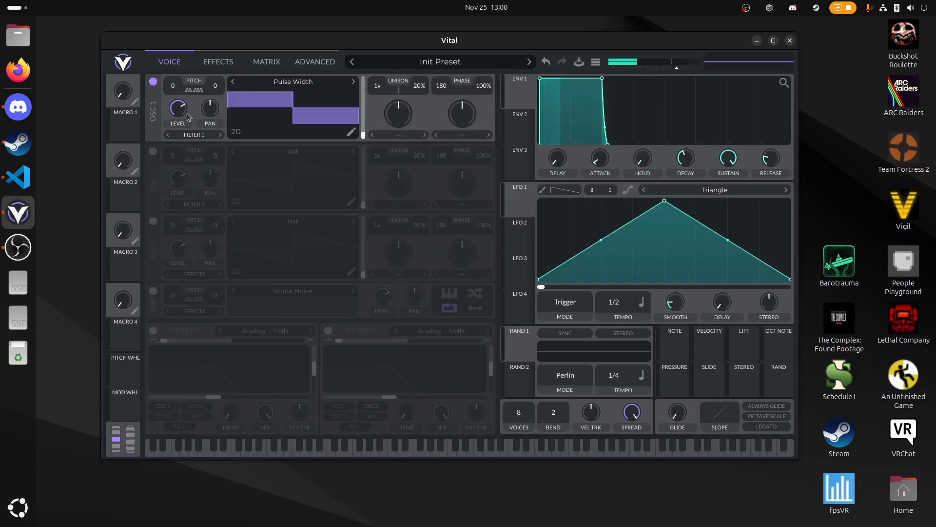
- Enable oscillator 2 and load the Basic Shapes wavetable into it
left_click(213, 63)
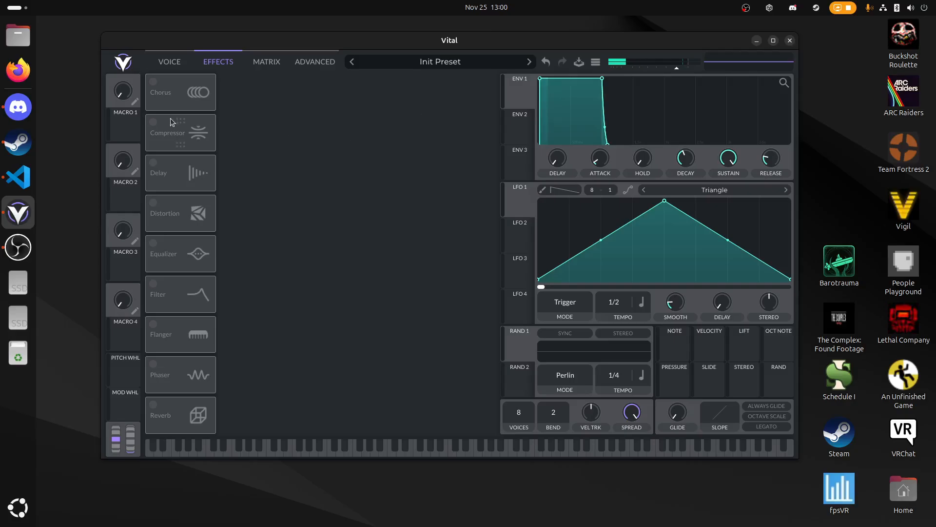
left_click(162, 68)
left_click(154, 152)
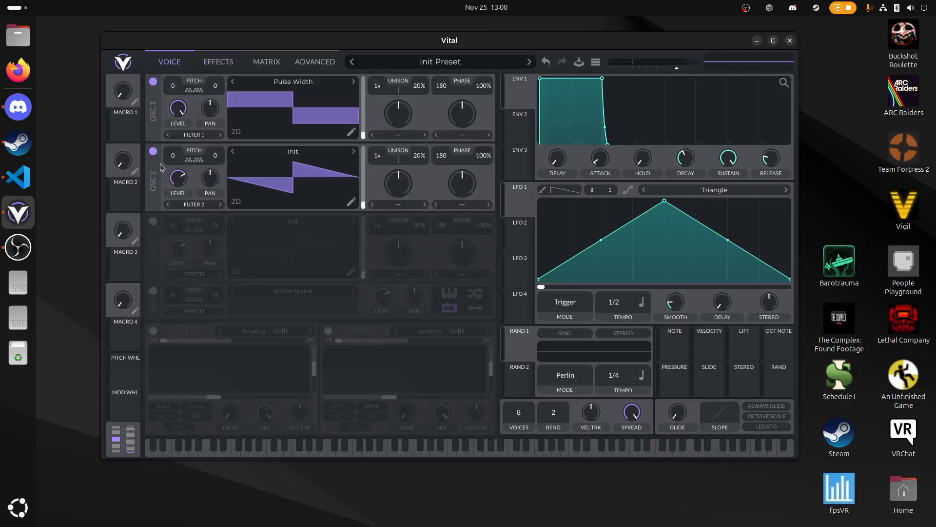
left_click(353, 152)
left_click(313, 152)
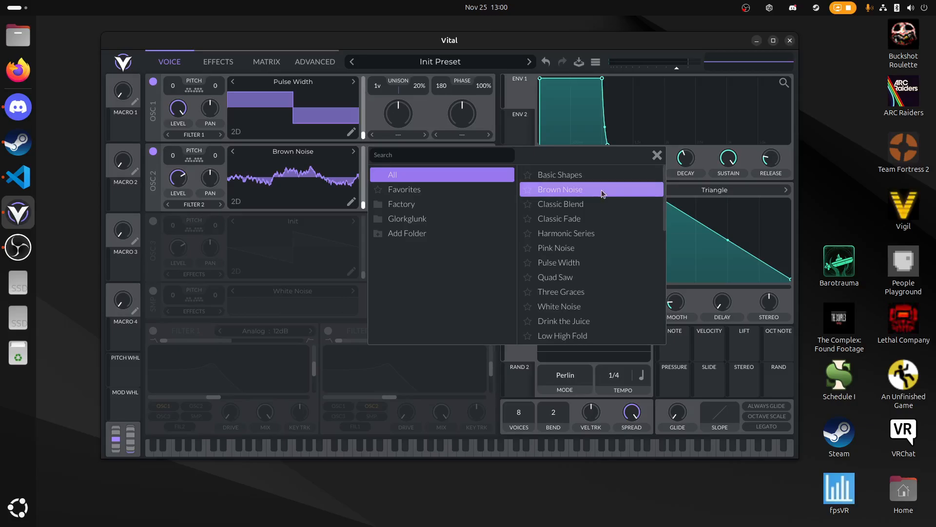
left_click(599, 176)
left_click(657, 155)
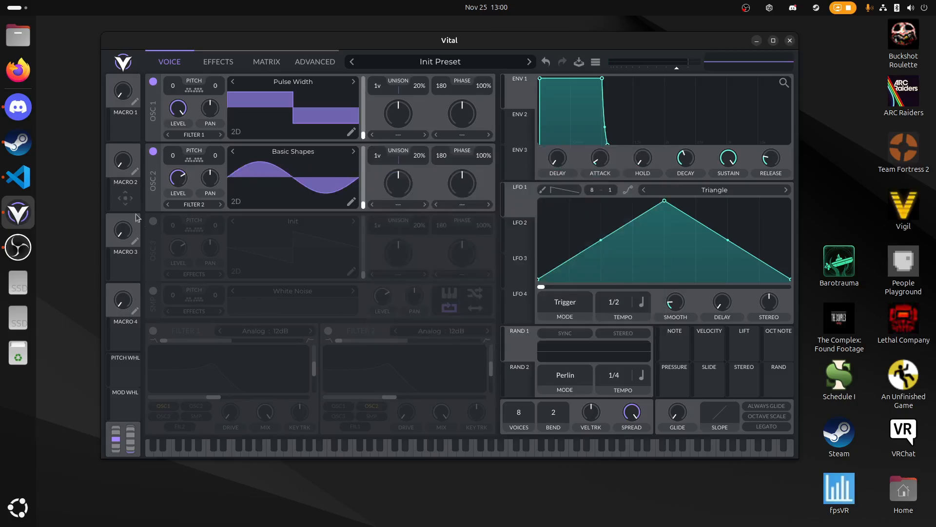
- Enable oscillator 3 and give it the Basic Shapes wavetable
left_click(153, 221)
left_click(293, 222)
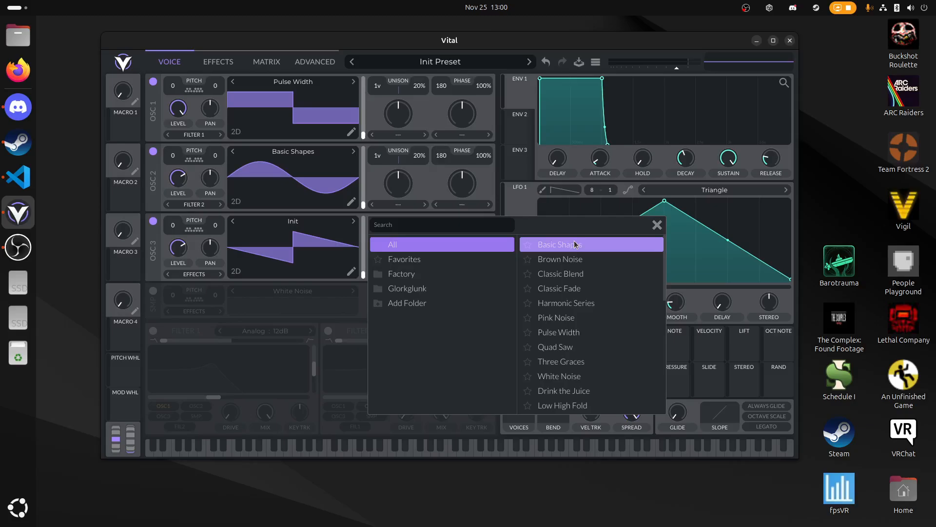
left_click(575, 244)
left_click(657, 225)
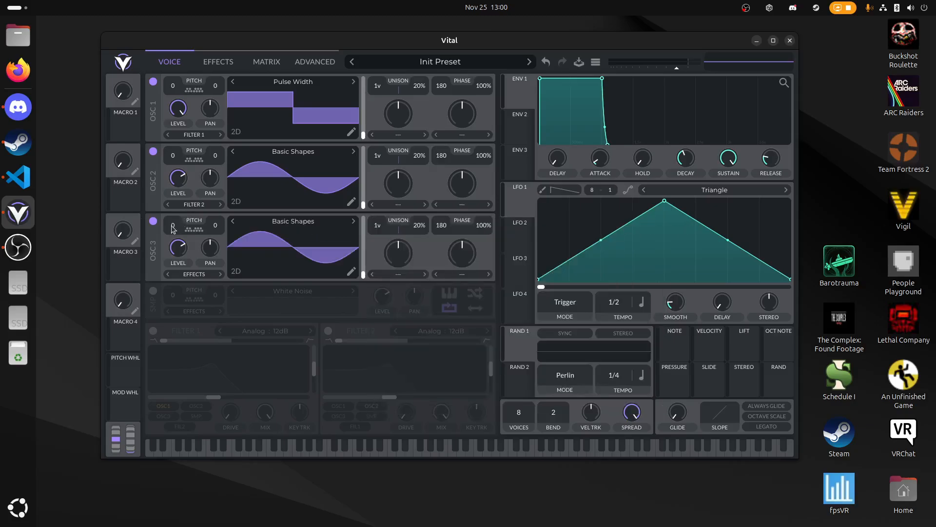
- Raise the levels of oscillators 2 and 3 to maximum and set phase randomization to 0% on all three oscillators
left_click_drag(178, 247, 211, 89)
left_click_drag(178, 176, 188, 64)
left_click_drag(453, 89, 486, 222)
left_click_drag(496, 154, 531, 268)
left_click_drag(487, 162, 431, 496)
- Transpose oscillators 2 and 3 down to -24 semitones
left_click_drag(173, 225, 180, 254)
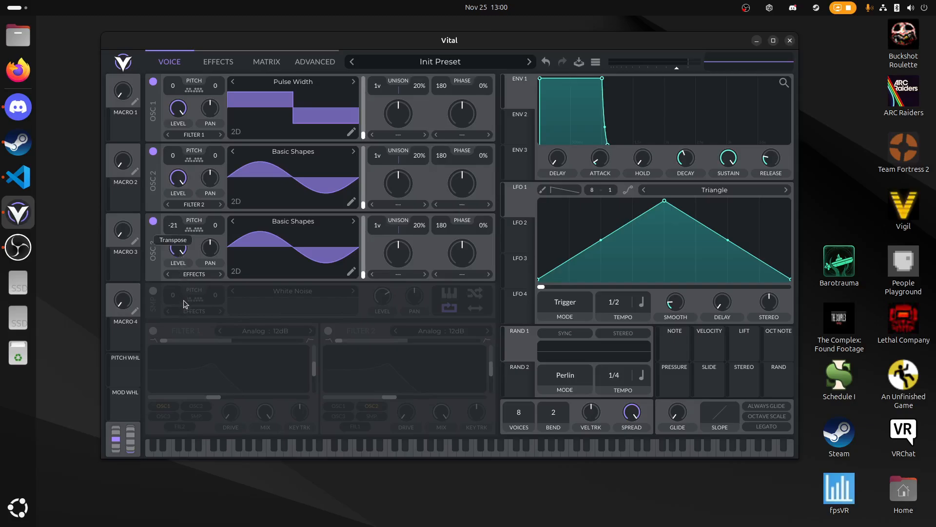
left_click_drag(183, 301, 183, 304)
right_click(171, 224)
left_click(182, 241)
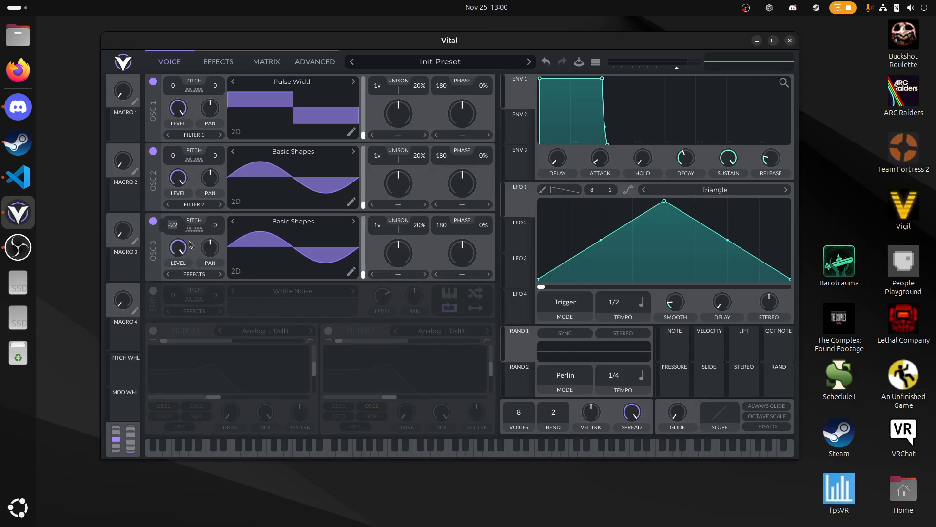
right_click(174, 150)
left_click(185, 170)
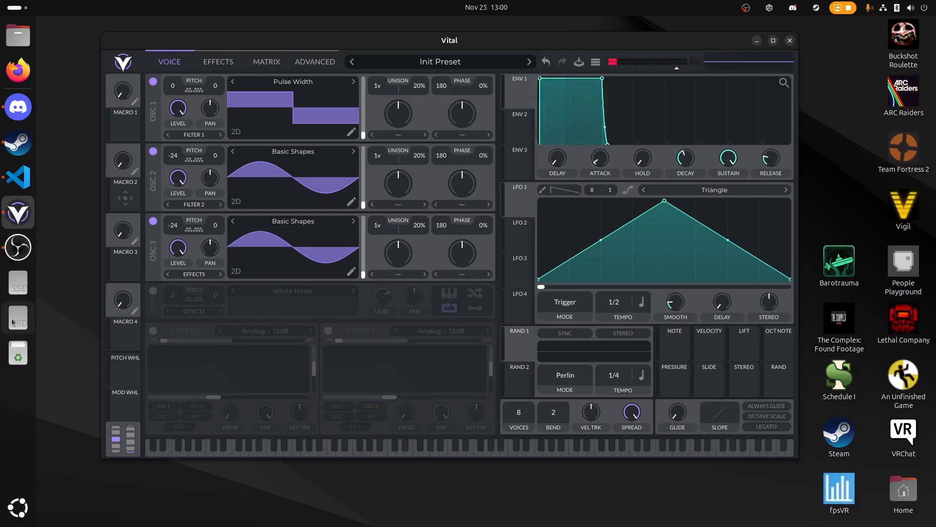
- Enable the Compressor and add a Hard Clip Distortion with its drive at maximum
left_click(214, 61)
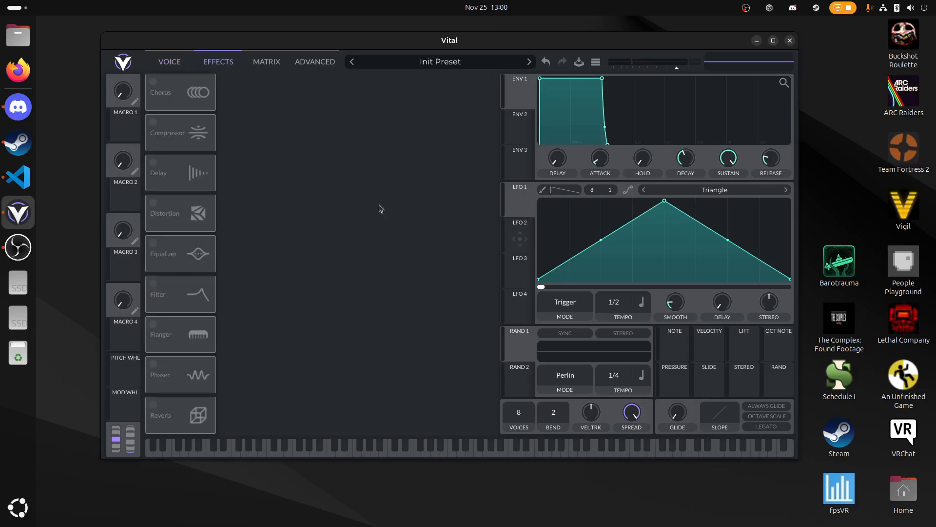
left_click(153, 122)
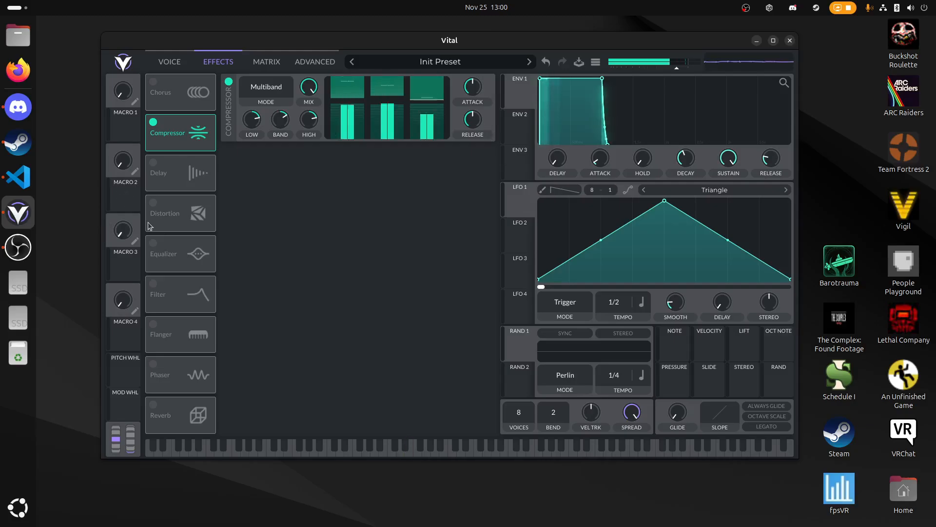
left_click(159, 212)
left_click(266, 161)
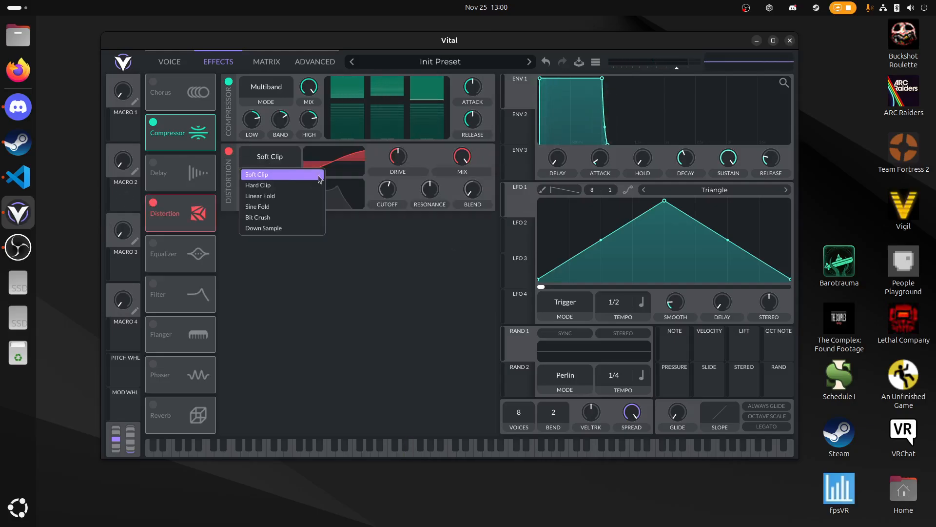
left_click(273, 186)
left_click_drag(402, 174, 406, 124)
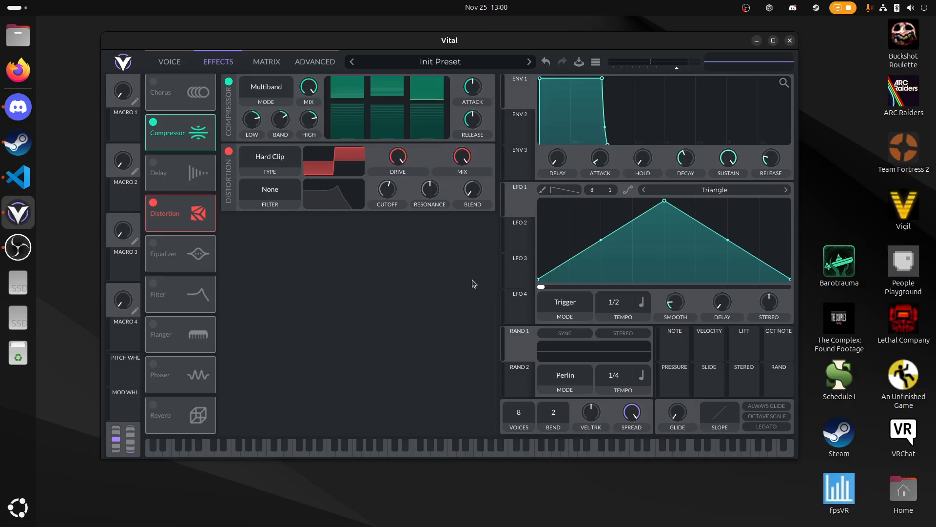
left_click_drag(648, 44, 620, 50)
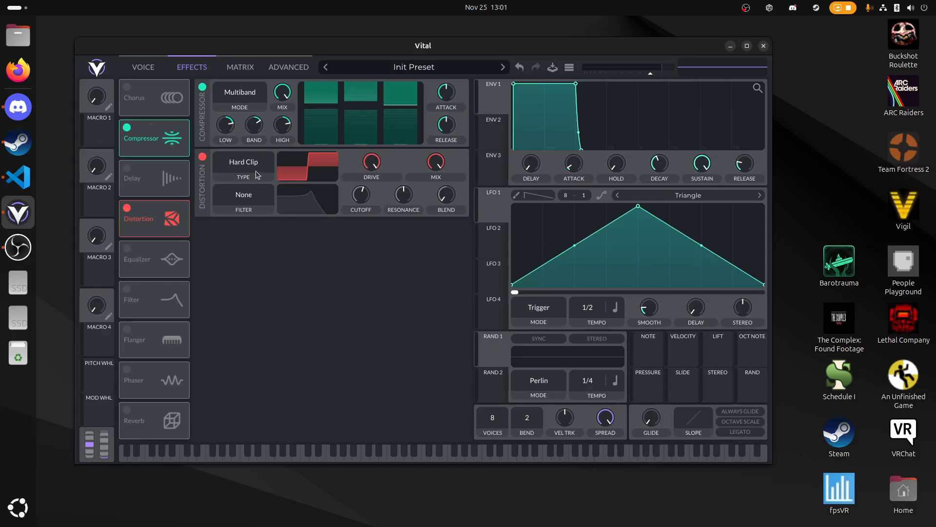
left_click_drag(232, 131, 233, 151)
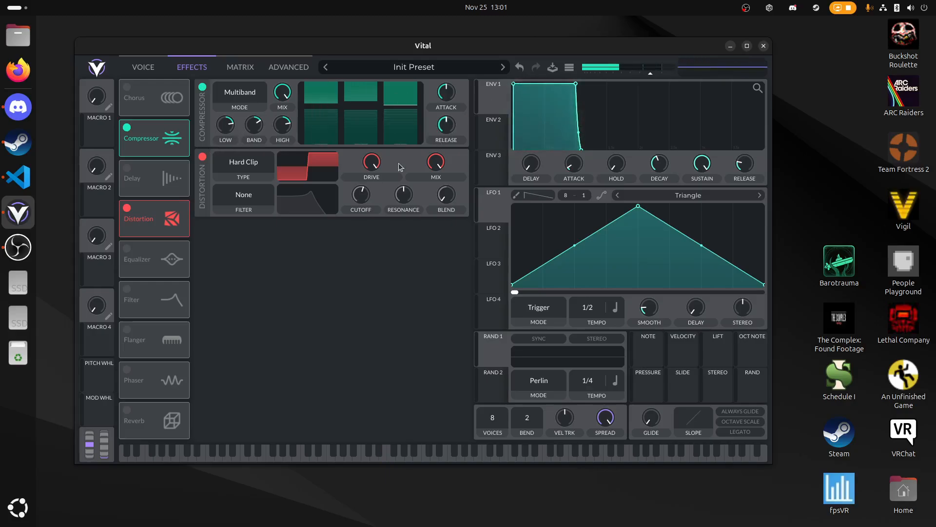
left_click_drag(467, 49, 512, 41)
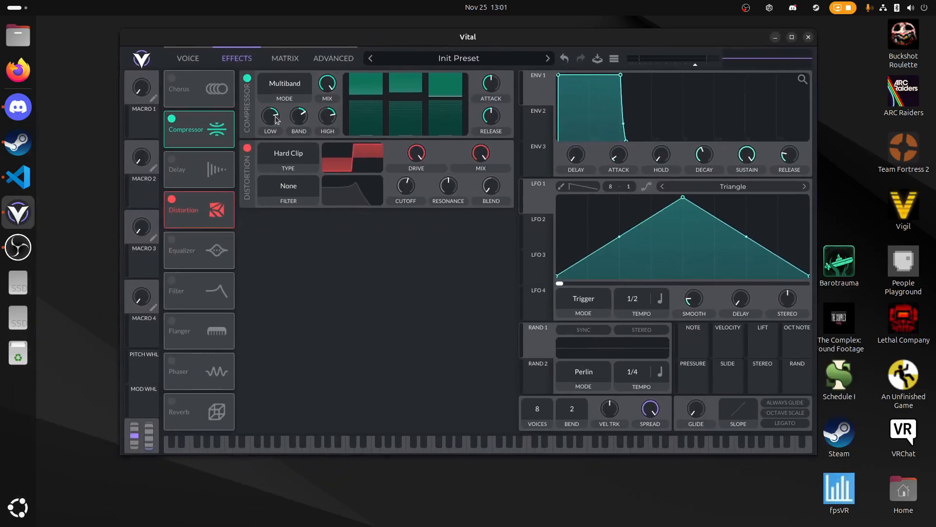
left_click(178, 59)
left_click(229, 59)
- Move LFO 1's peak to a quarter of the cycle, curving the rise slightly inward and the fall outward
left_click_drag(685, 202, 619, 198)
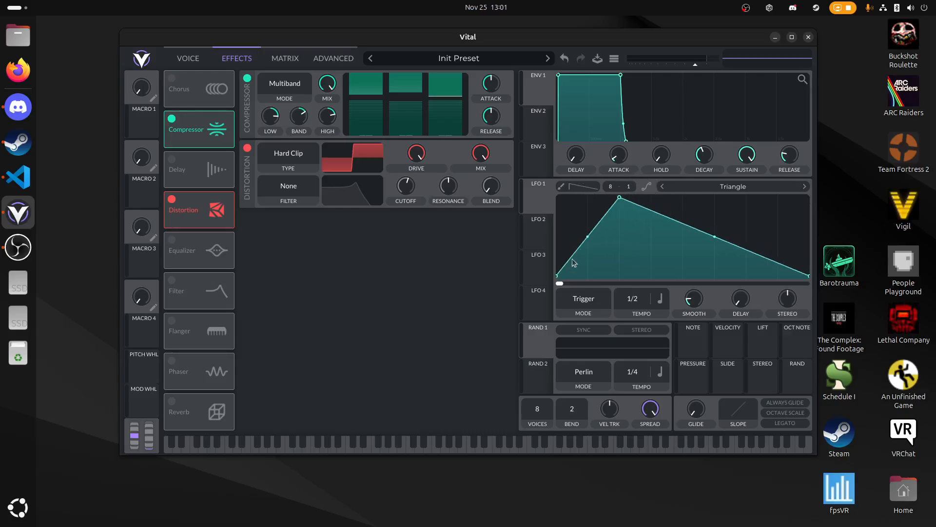
left_click_drag(587, 237, 591, 282)
left_click_drag(715, 237, 732, 205)
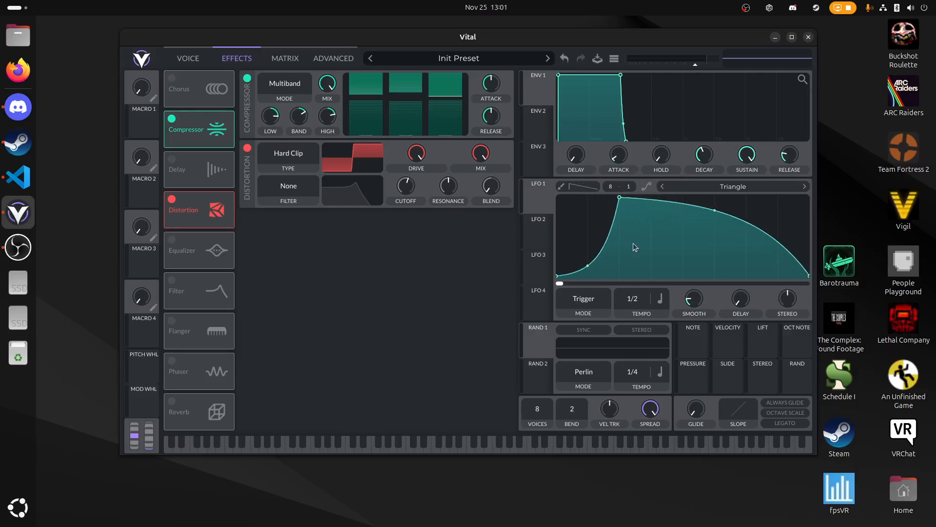
double_click(593, 262)
mouse_move(594, 261)
left_mouse_down()
mouse_move(580, 235)
mouse_move(587, 259)
mouse_move(588, 245)
left_mouse_up()
left_click(565, 60)
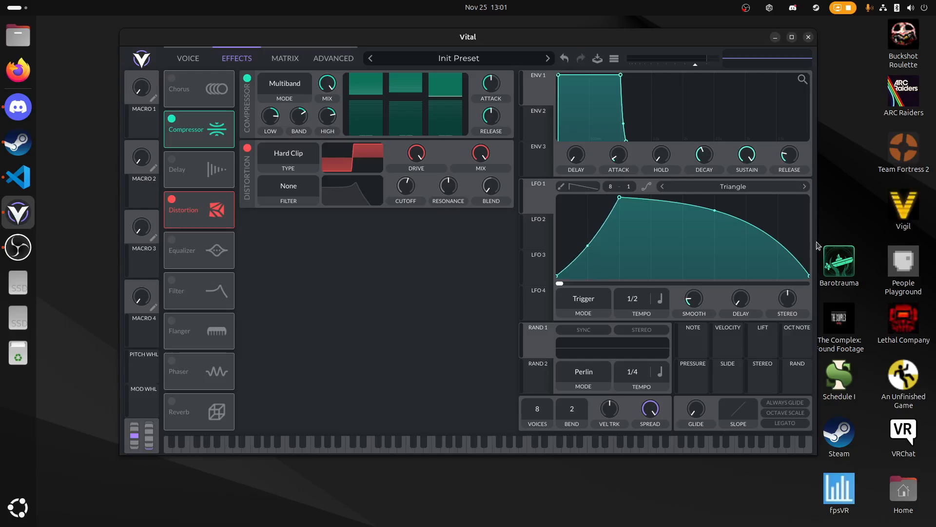
- Add an end point at about mid height to LFO 1, bow the falling segment slightly upward and set the tempo to 1/8
left_click_drag(807, 276, 809, 264)
left_click_drag(563, 271, 557, 276)
right_click(715, 211)
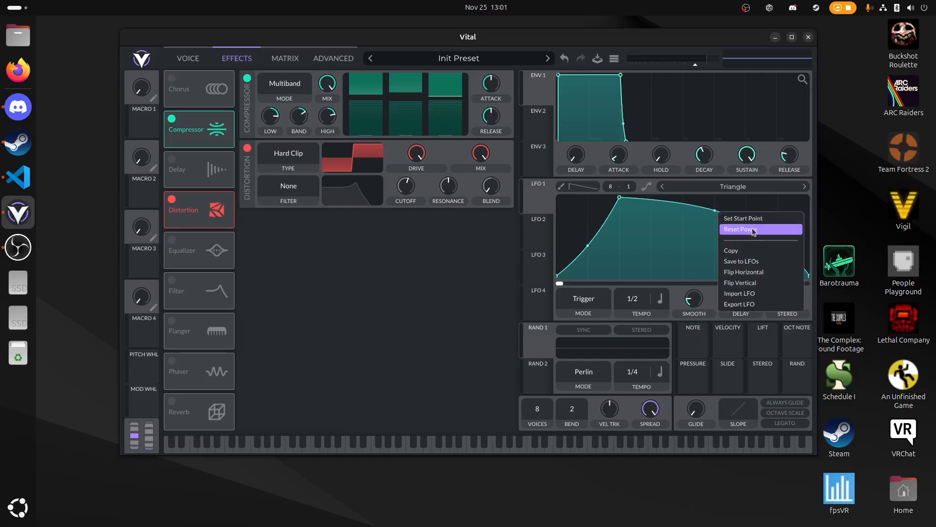
left_click(753, 228)
double_click(791, 265)
left_click_drag(791, 266, 826, 234)
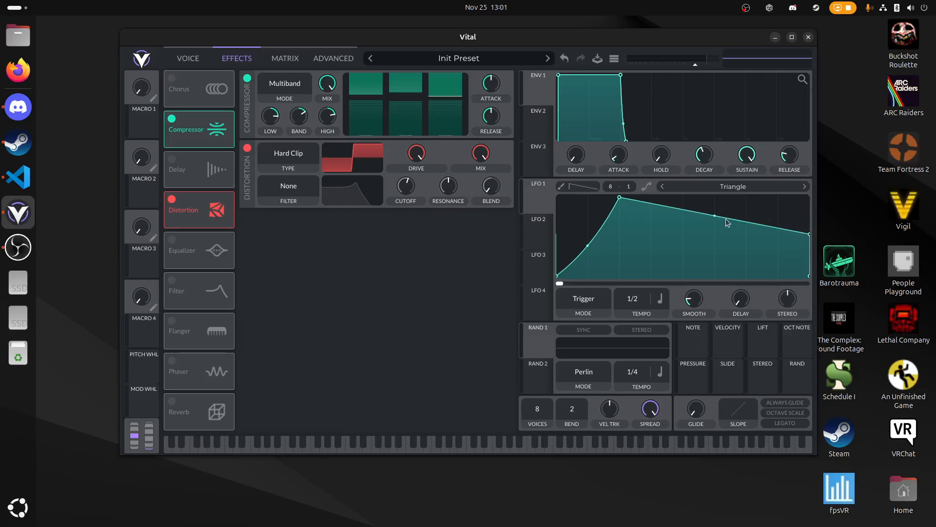
left_click_drag(719, 215, 724, 204)
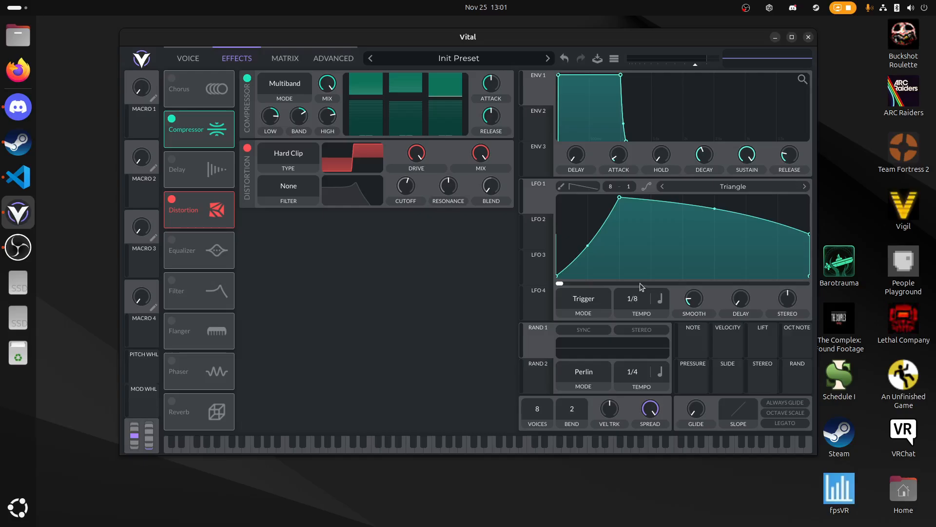
- Assign LFO 1 to the Compressor's low-band gain and set the modulation amount to about 21.26 while playing test notes
key("f")
left_click_drag(536, 195, 271, 161)
key("f")
mouse_move(278, 124)
key("f")
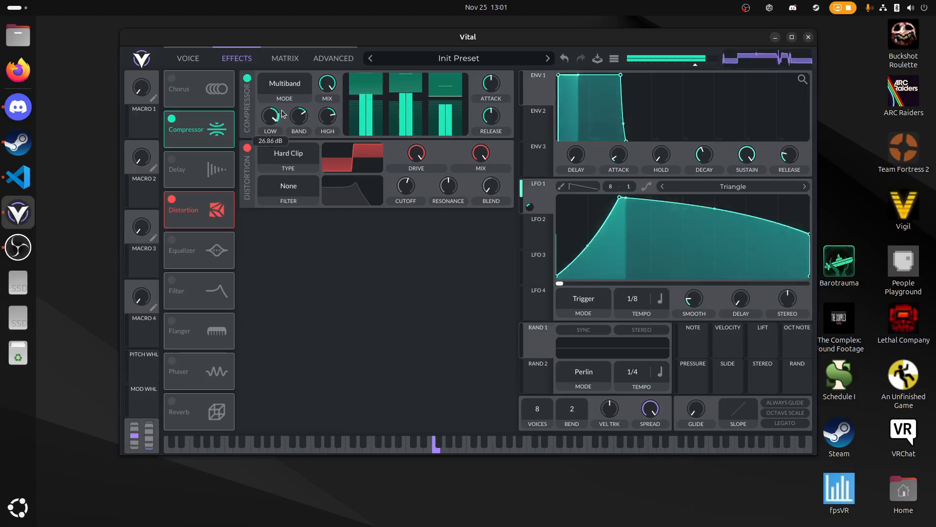
mouse_move(273, 141)
left_mouse_down()
mouse_move(271, 153)
mouse_move(272, 140)
left_mouse_up()
key("f")
key("f")
key("f")
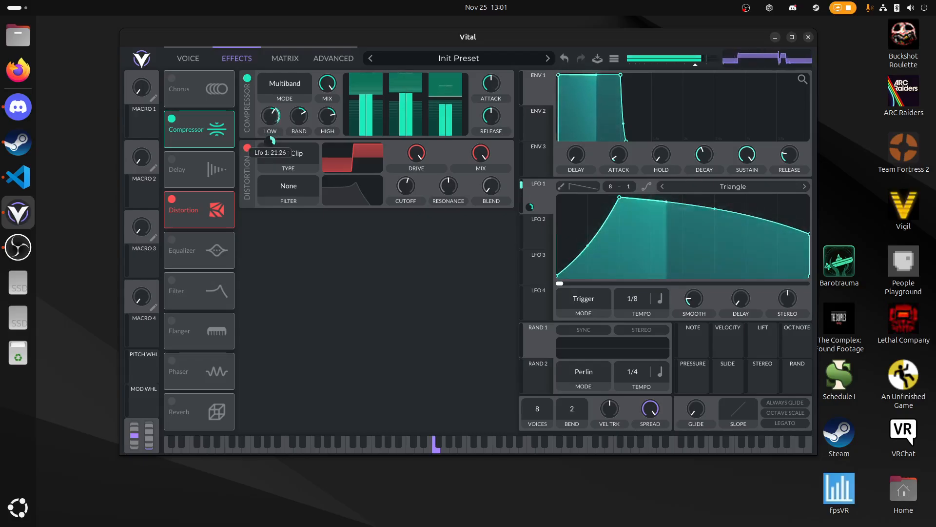
- Set Oscillator 1's transpose to 12 and play test notes
key("d")
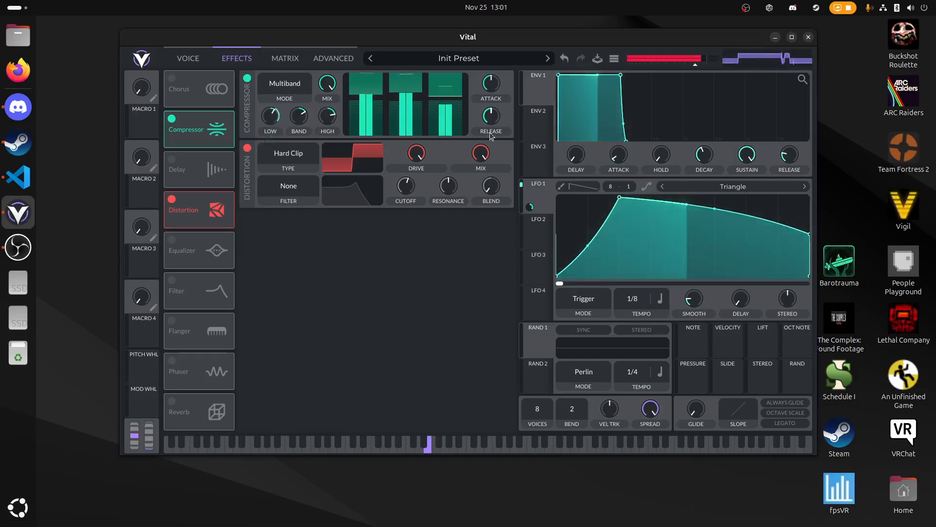
left_click(188, 58)
left_click_drag(192, 84, 214, 69)
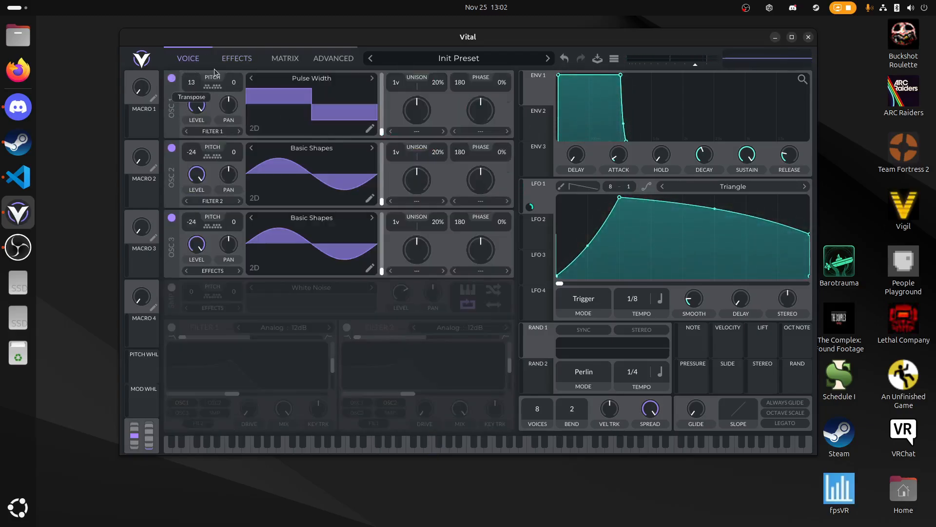
key("f")
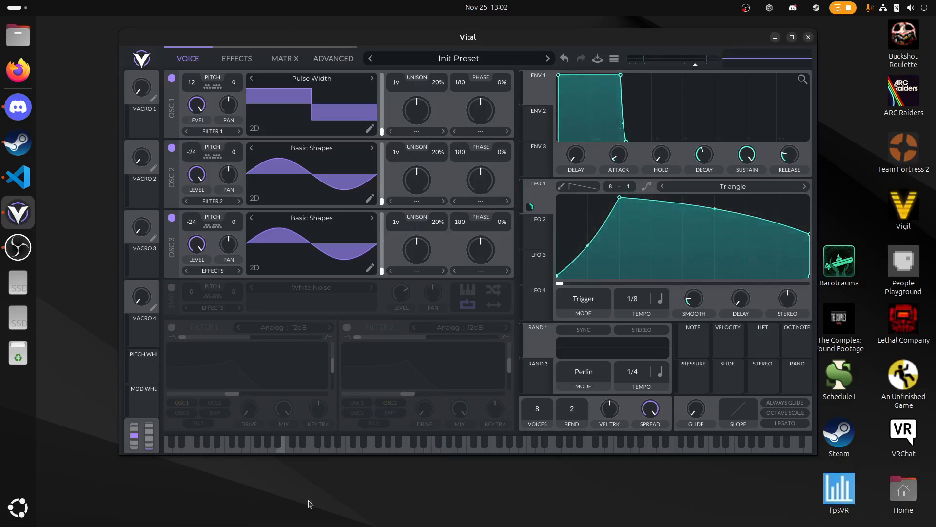
left_click(238, 58)
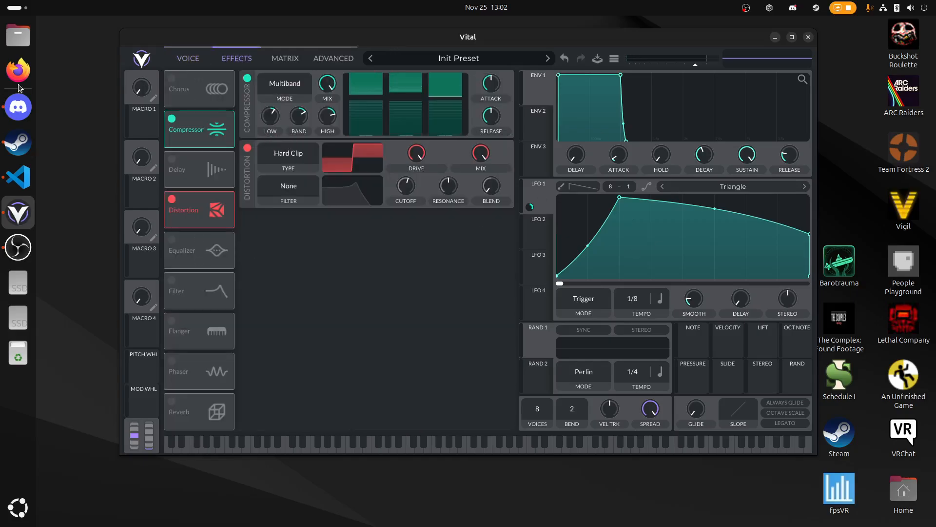
- Enable Filter 1 and set its type to Dirty 24dB
left_click(196, 58)
left_click(171, 327)
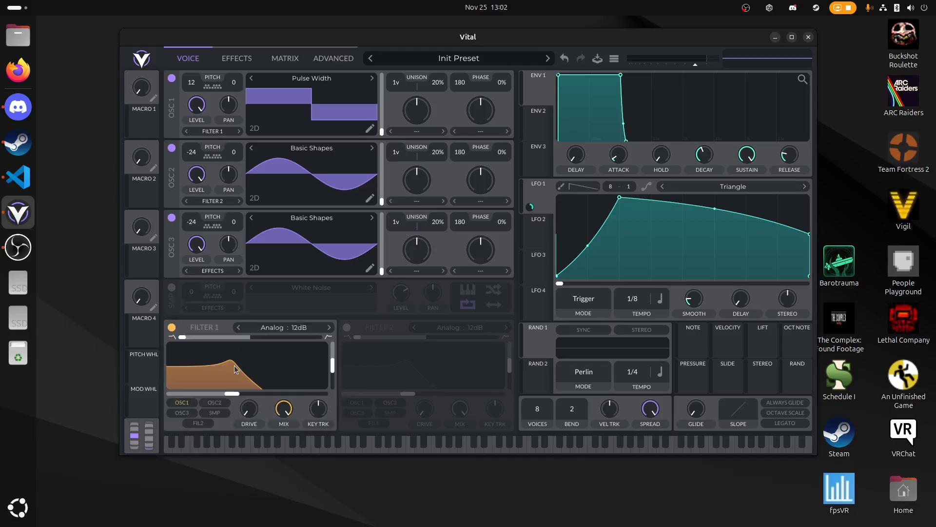
left_click(330, 331)
left_click(330, 331)
left_click(311, 331)
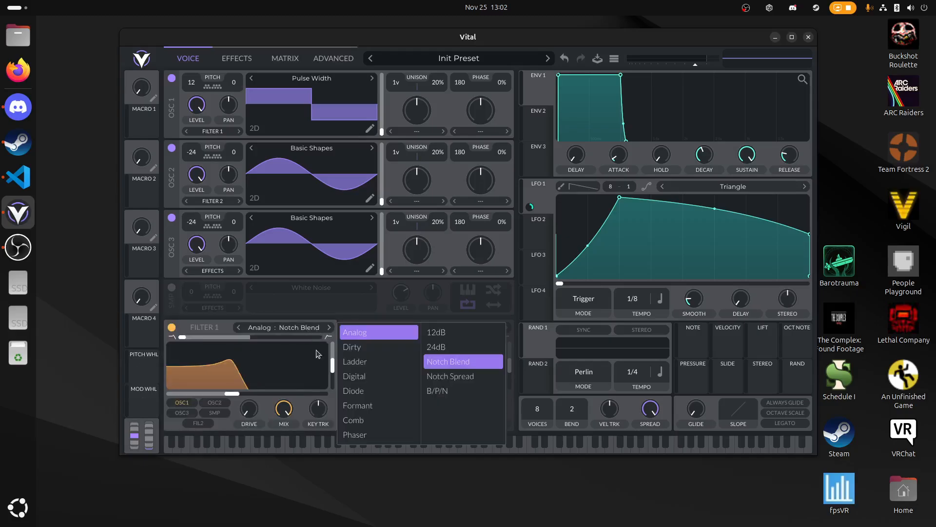
left_click(359, 348)
left_click(438, 349)
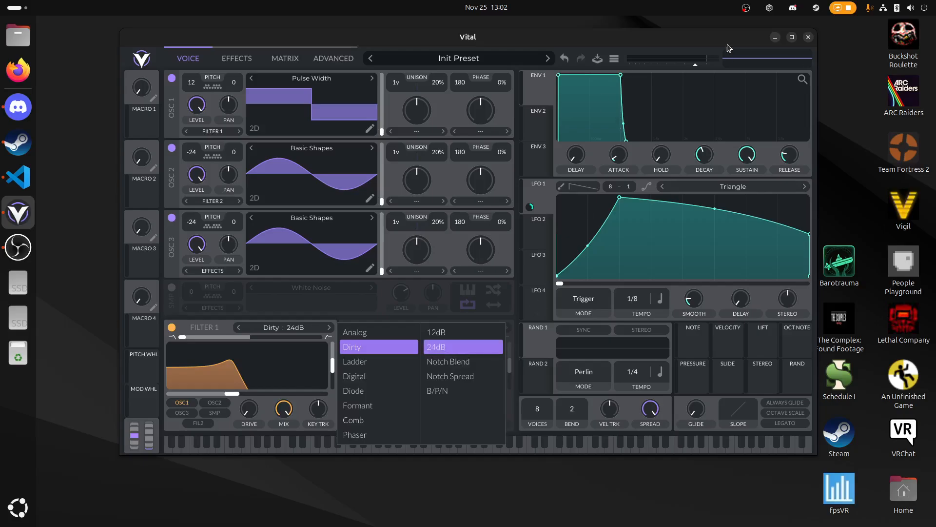
left_click(551, 343)
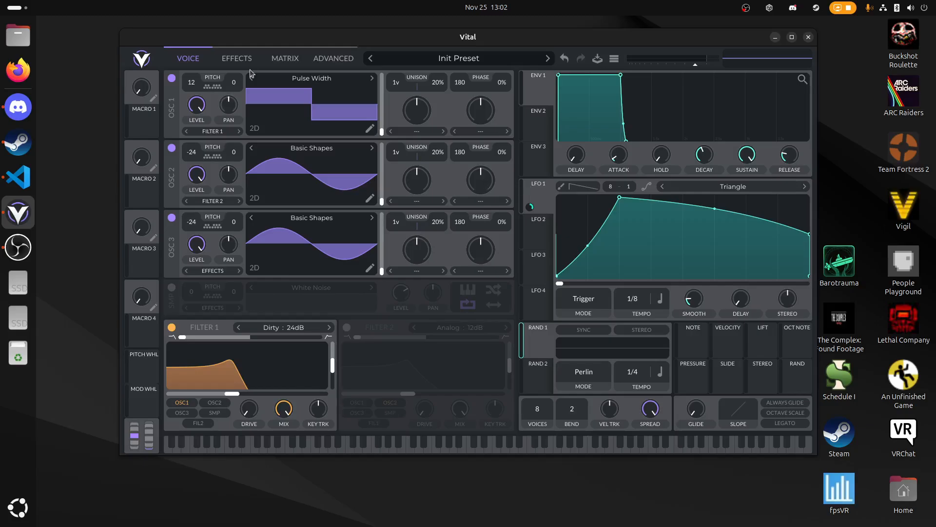
- Set the Compressor's attack to maximum and its release to minimum
left_click(237, 59)
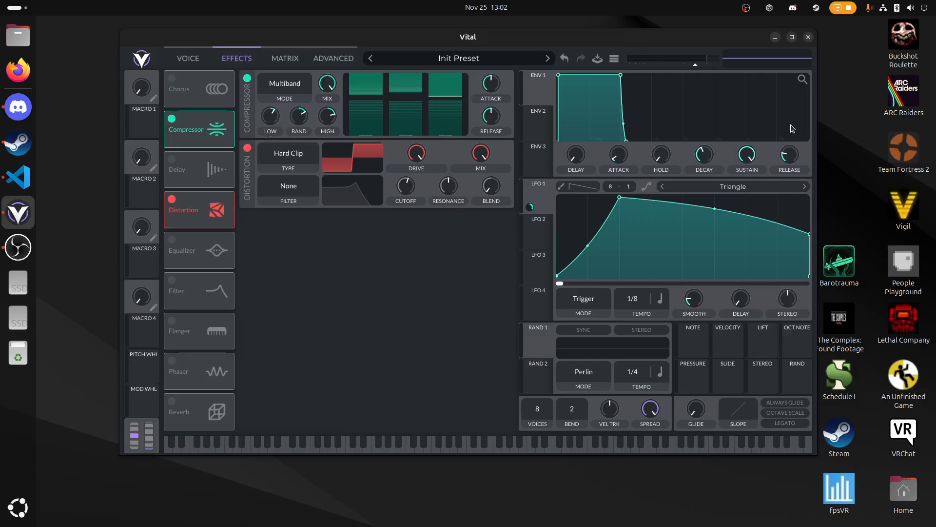
left_click(172, 64)
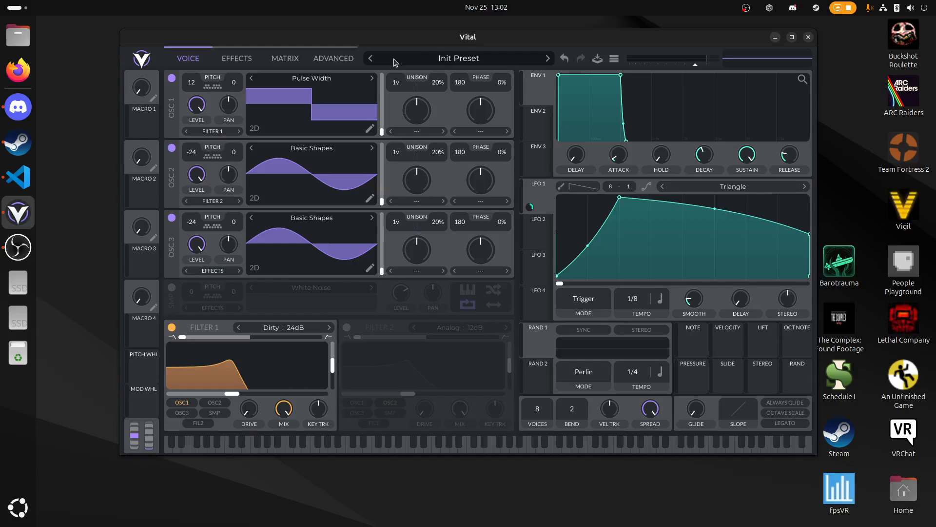
left_click(241, 62)
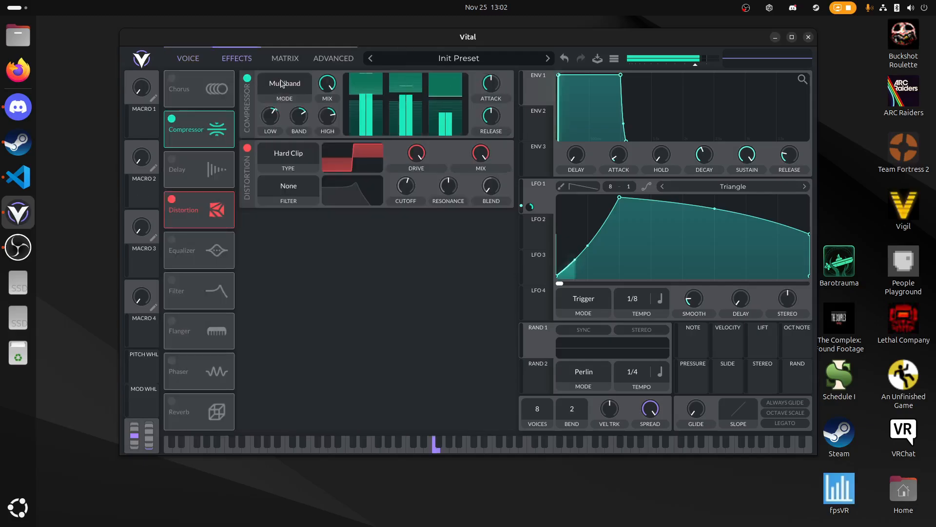
mouse_move(280, 117)
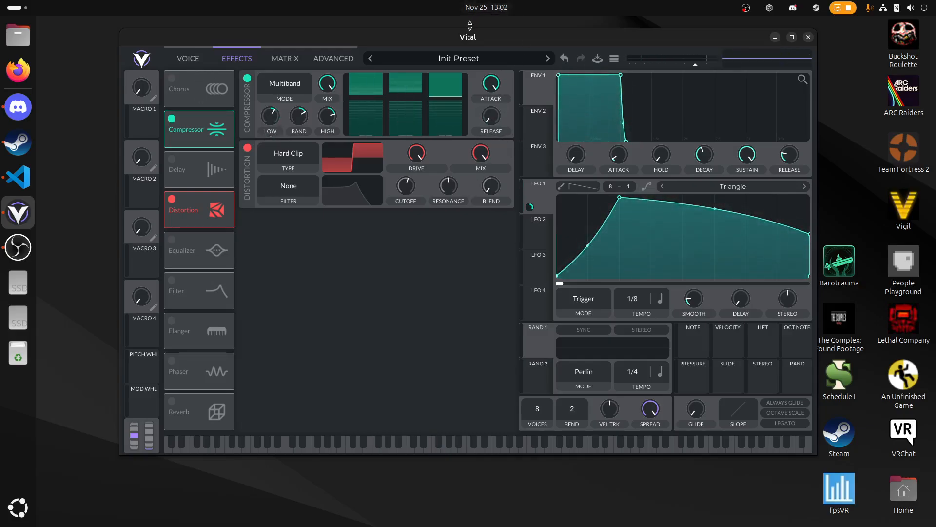
- Raise Filter 1's drive to maximum, increase its resonance and blend, and tune the cutoff above its default while playing test notes
left_click(186, 59)
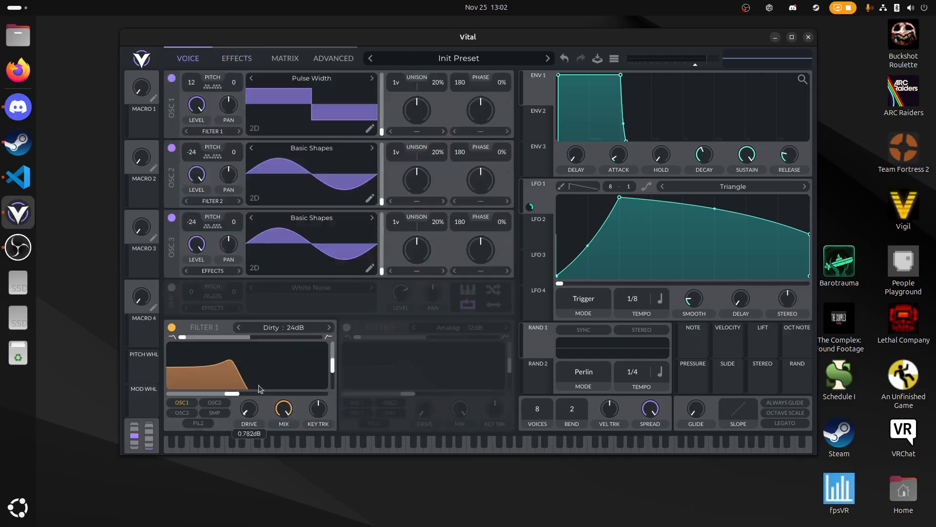
left_click_drag(232, 393, 274, 397)
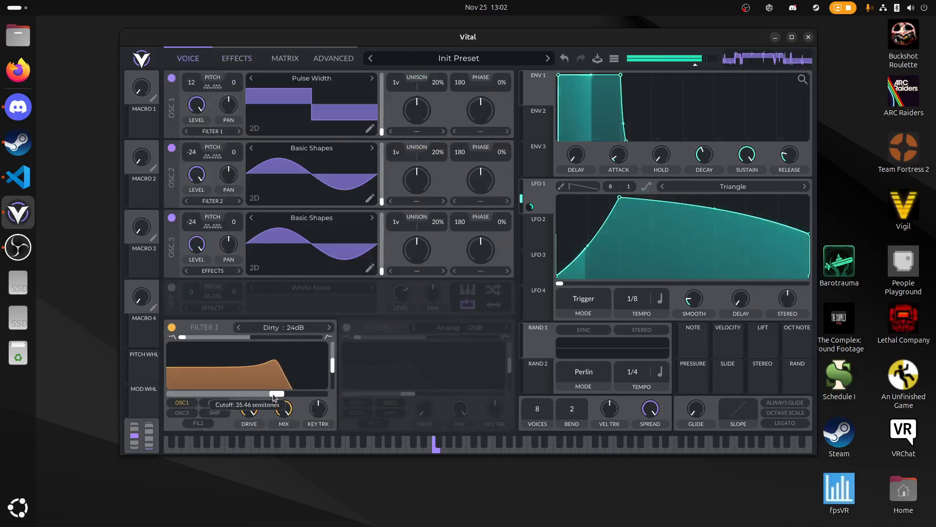
left_click_drag(337, 372, 337, 358)
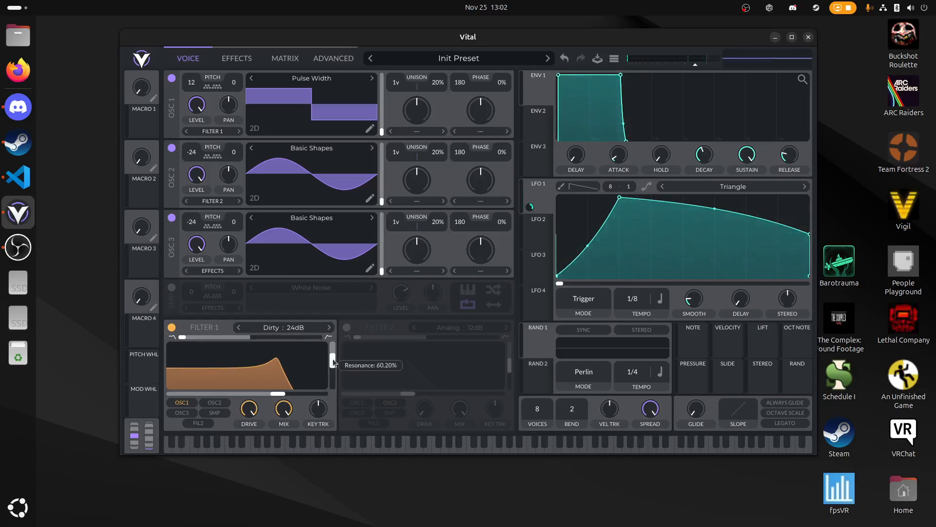
left_click_drag(189, 342, 202, 346)
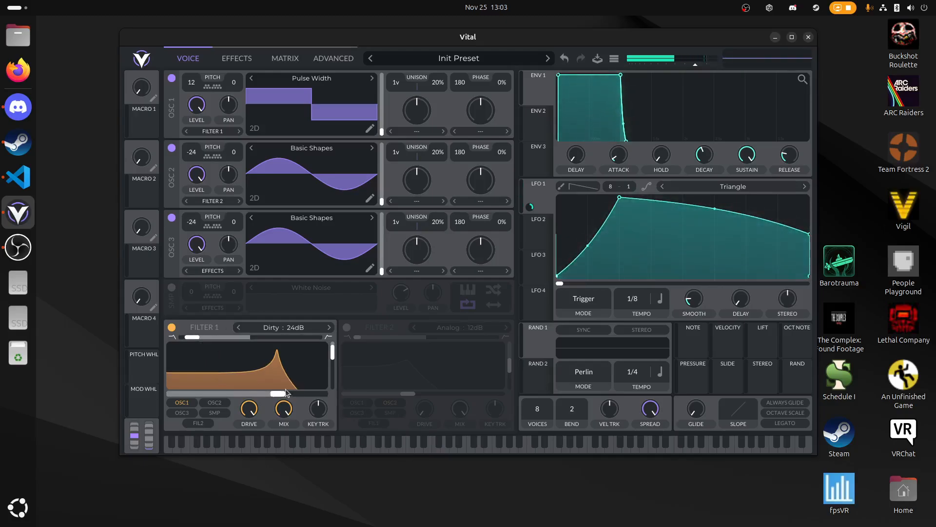
left_click_drag(278, 393, 274, 393)
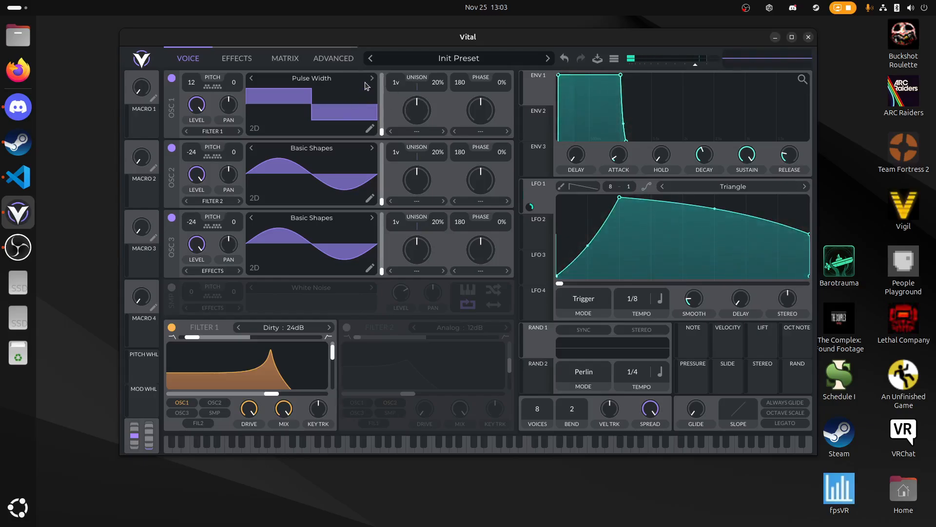
key("d")
key("f")
left_click_drag(273, 393, 264, 394)
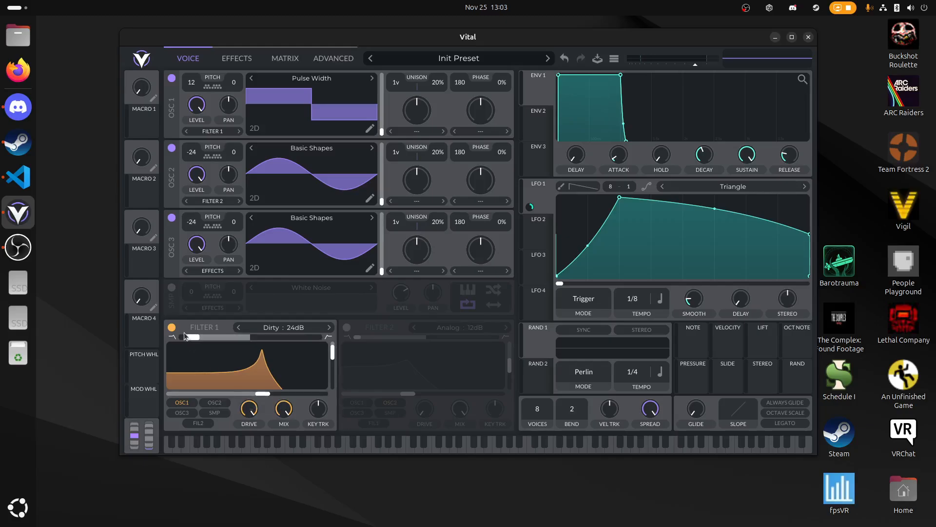
- Set Oscillator 1's spectral morph to Smear and play test notes
left_click(445, 131)
left_click(430, 211)
key("d")
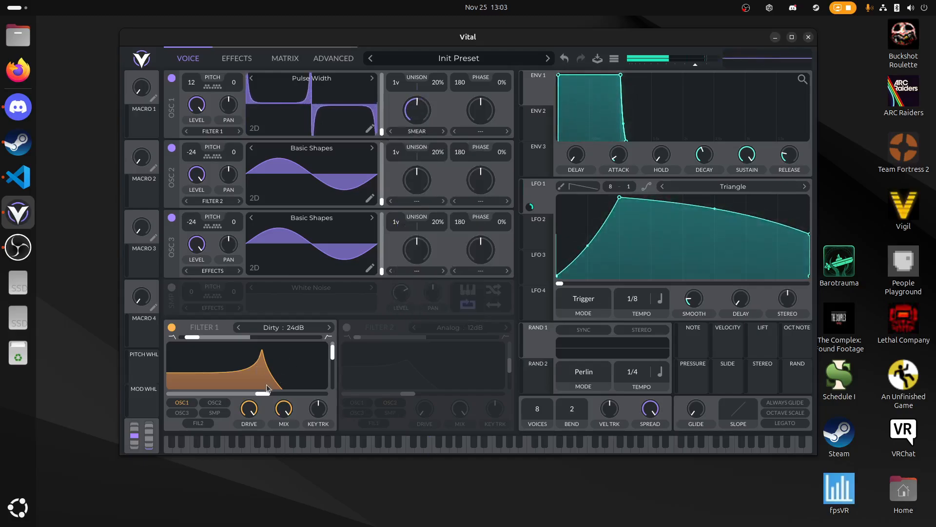
key("d")
- Raise Filter 1's cutoff slightly, bring its resonance to about the middle and adjust the blend while playing test notes
mouse_move(302, 394)
left_mouse_down()
mouse_move(282, 393)
mouse_move(312, 394)
mouse_move(281, 393)
mouse_move(312, 391)
left_mouse_up()
key("d")
left_click_drag(333, 352, 349, 334)
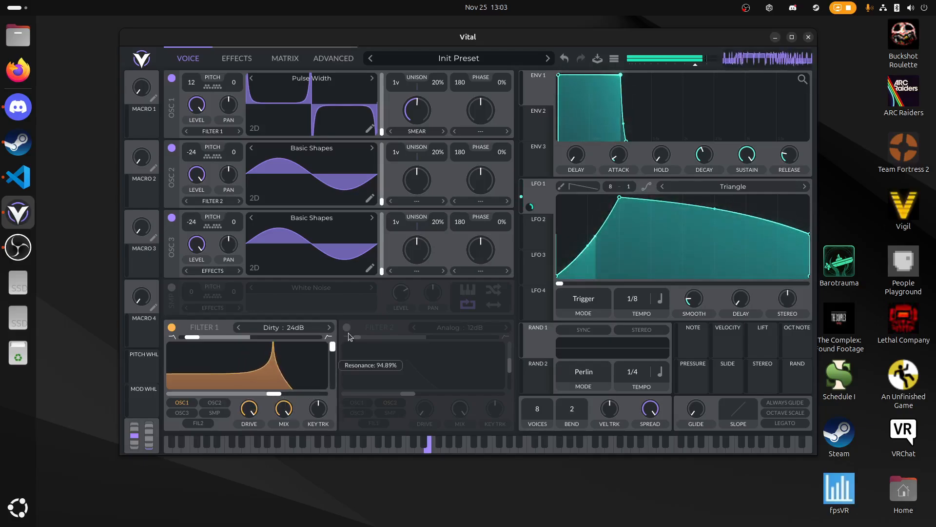
left_click_drag(192, 337, 214, 345)
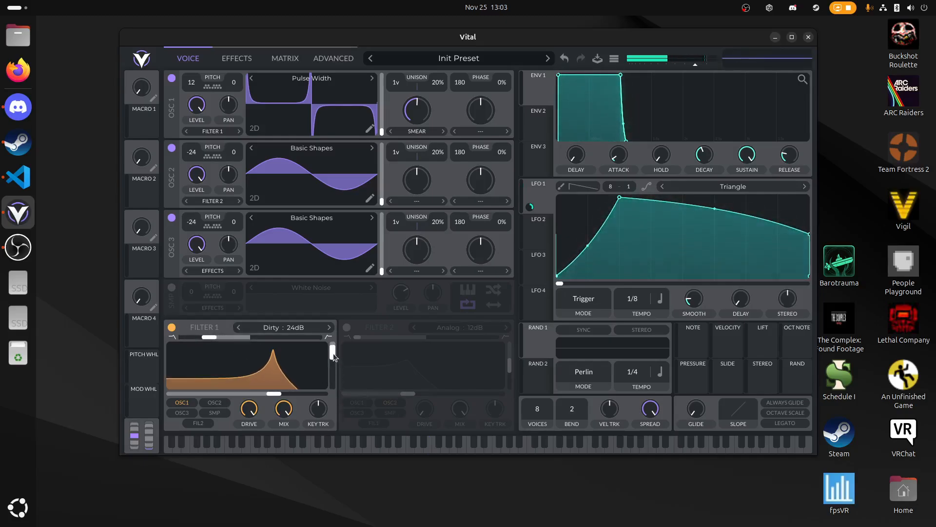
left_click_drag(333, 355, 333, 371)
key("d")
left_click_drag(205, 337, 196, 337)
key("d")
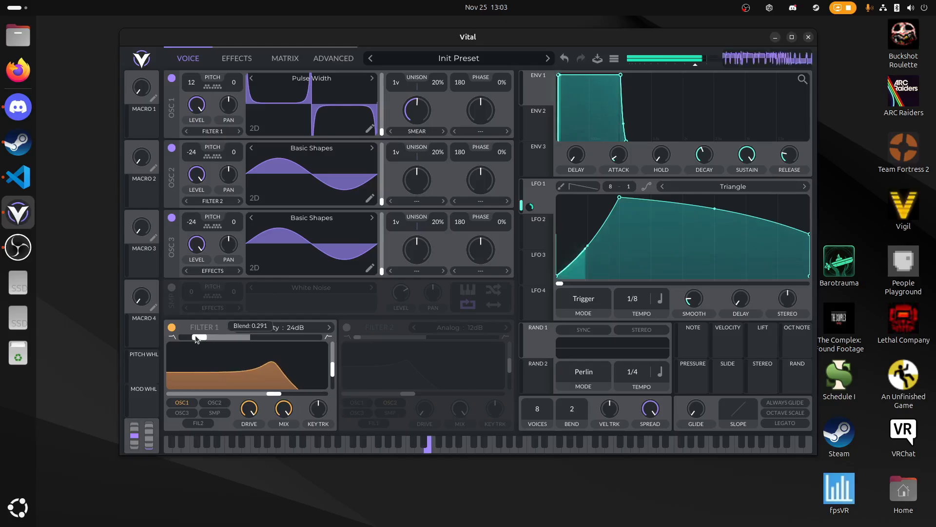
- Enable the Equalizer and strongly boost its low band
left_click(244, 63)
left_click(173, 240)
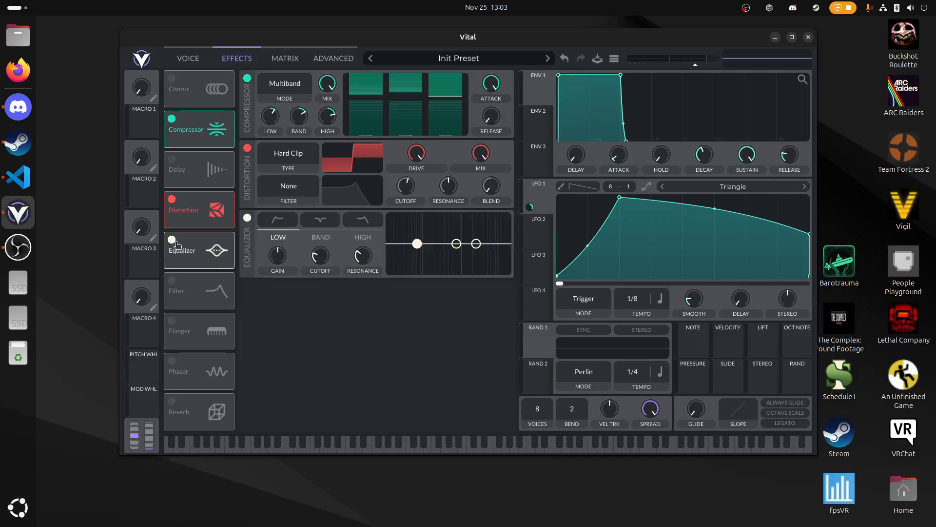
left_click_drag(417, 243, 424, 210)
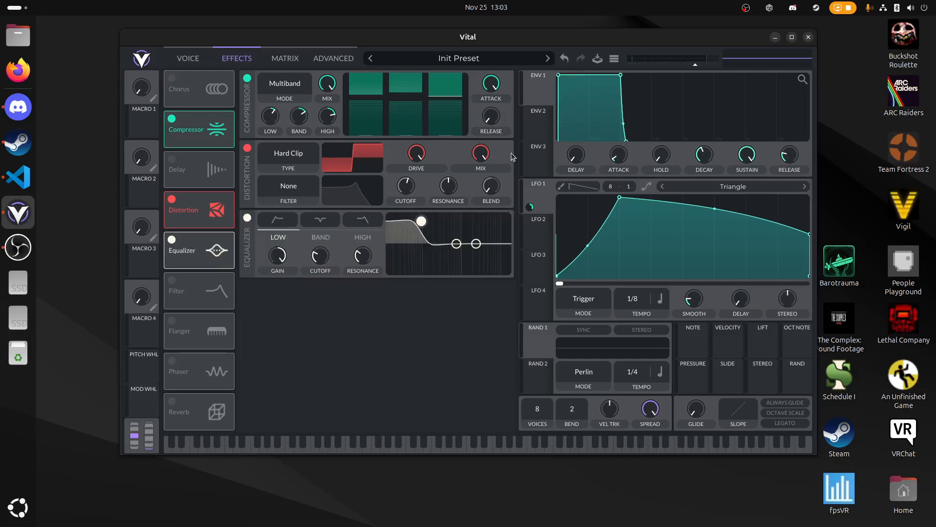
left_click_drag(380, 41, 352, 41)
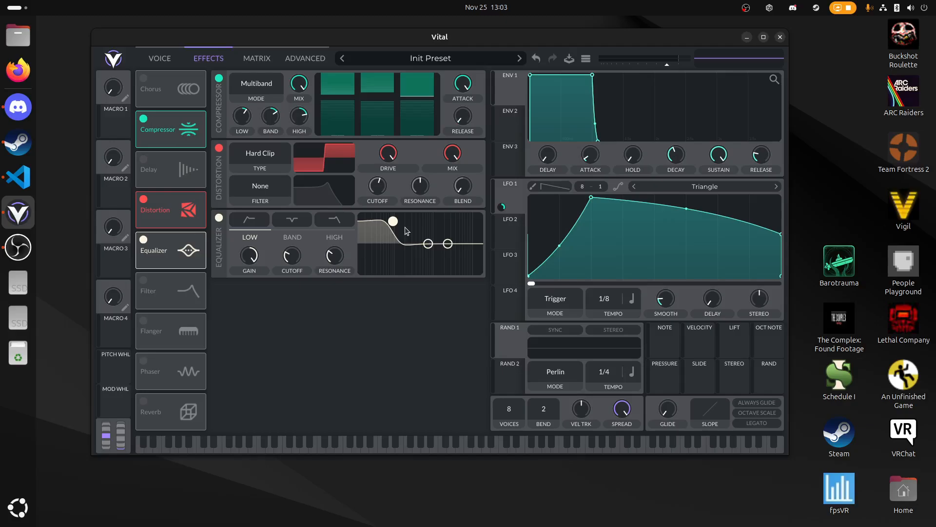
- Set Oscillator 1's transpose to 0 and nudge Filter 1's blend upward while playing a test note
left_click(165, 59)
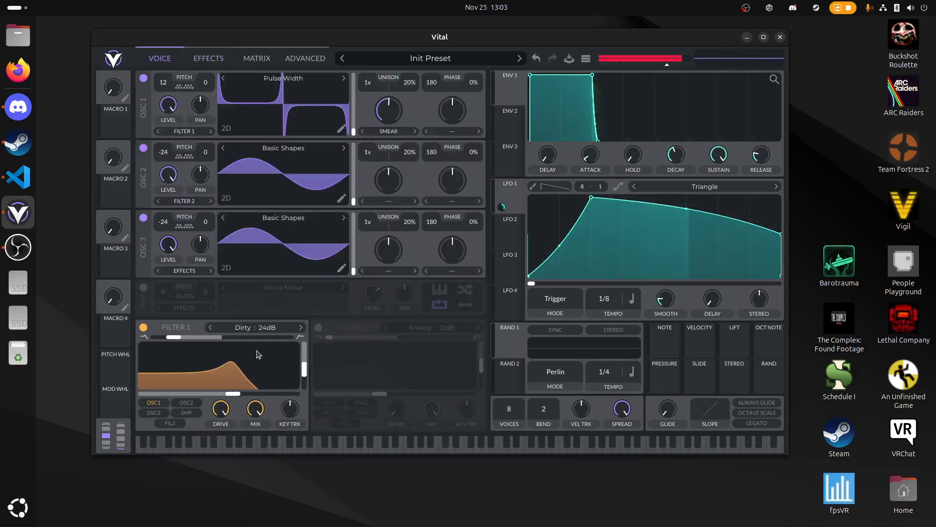
left_click_drag(175, 337, 201, 342)
key("d")
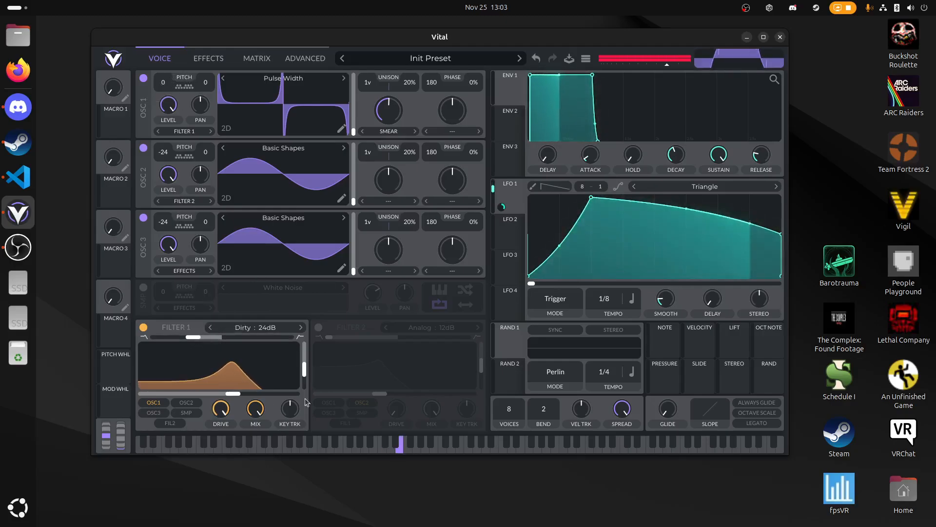
- Raise Filter 1's resonance to near maximum and audition different cutoff and blend settings with test notes
left_click_drag(305, 369, 304, 342)
key("d")
left_click_drag(198, 338, 257, 341)
key("d")
left_click_drag(239, 394, 261, 387)
left_click_drag(250, 337, 201, 337)
key("d")
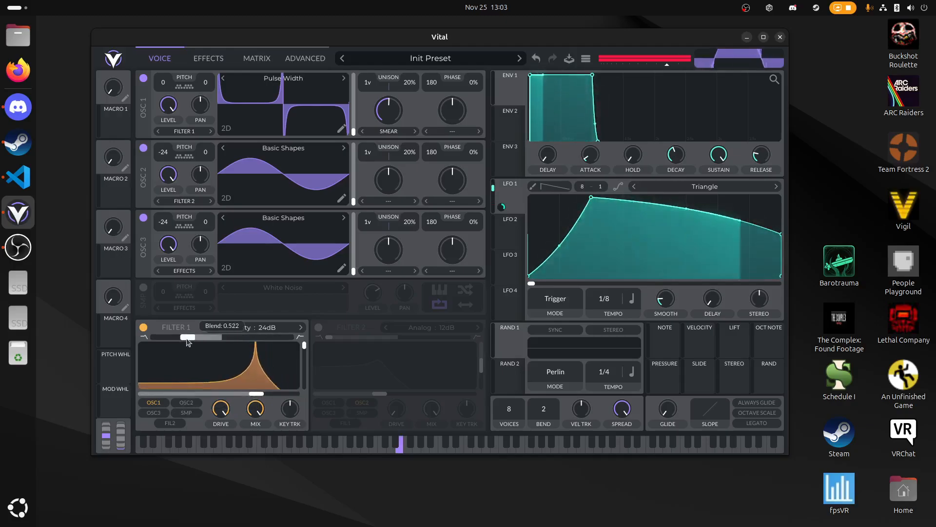
- Lower Filter 1's cutoff and blend, and route Oscillator 2 to Filter 1+2
left_click_drag(256, 393, 235, 394)
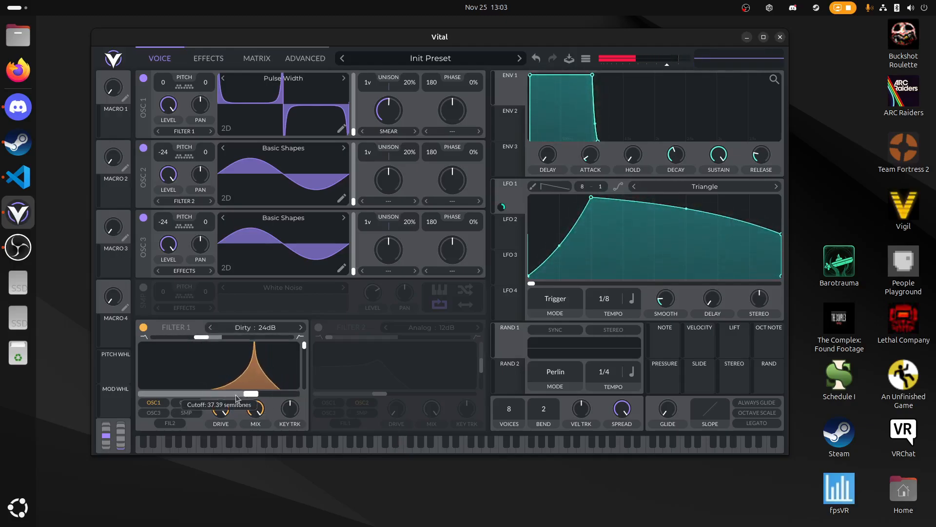
key("d")
left_click_drag(201, 337, 186, 338)
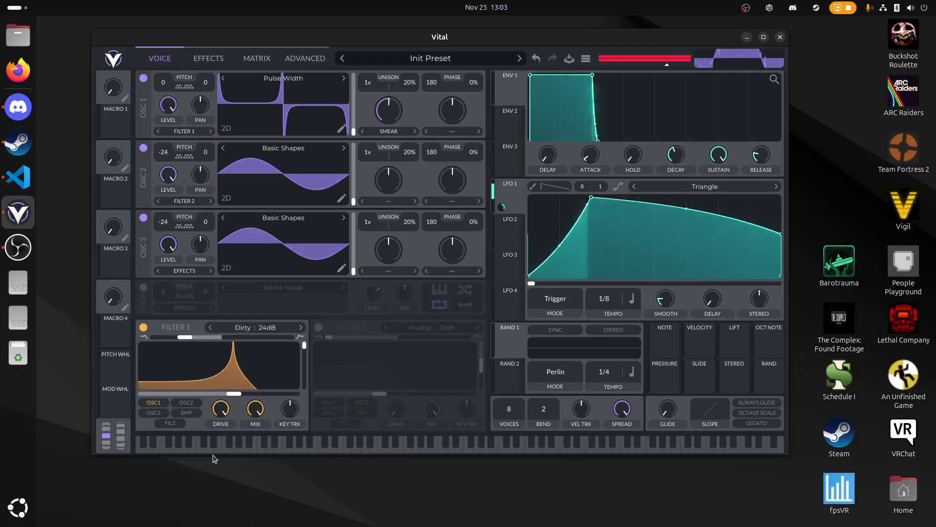
- Enable Filter 2 with maximum drive and cutoff and 0% resonance, routing Oscillator 1 to Filter 1+2 and Oscillator 3 to Filter 2
left_click(318, 329)
key("d")
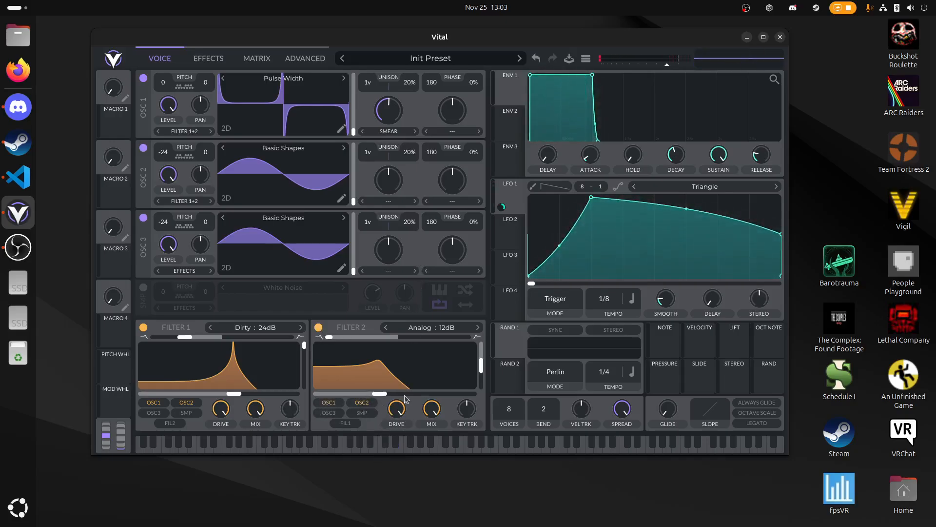
left_click_drag(377, 394, 463, 525)
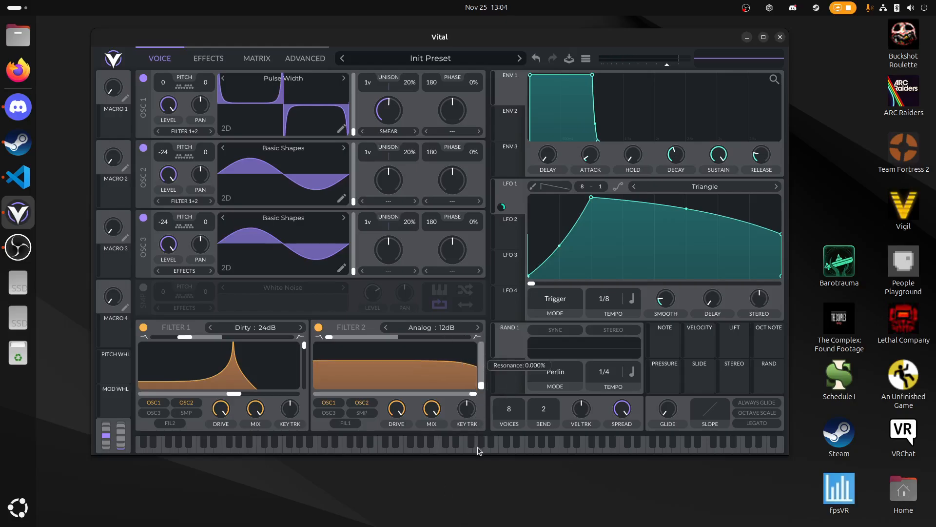
left_click(461, 445)
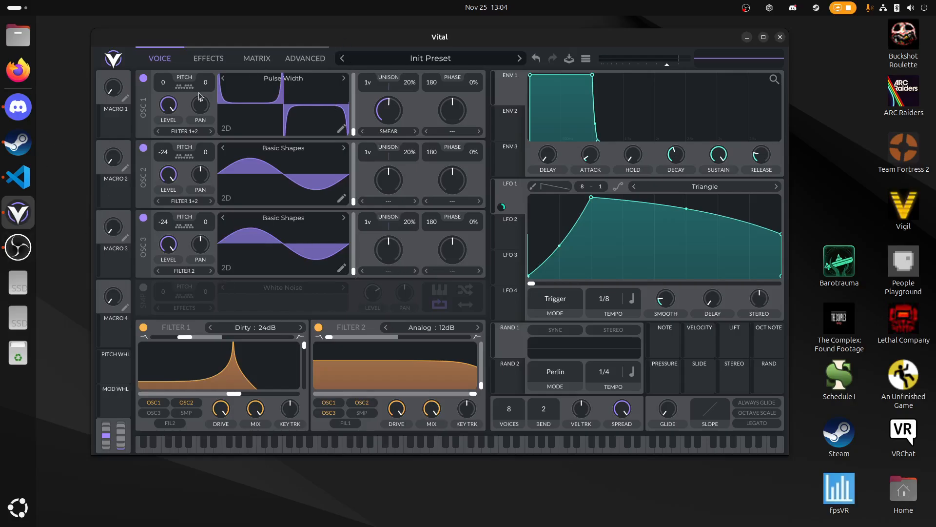
key("d")
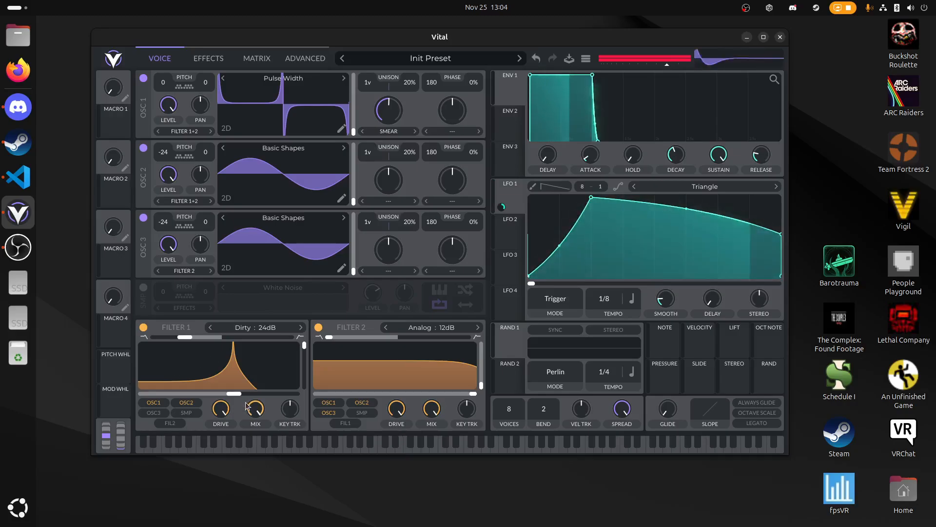
- Lower Filter 1's cutoff and move its blend fully to the high-pass end while playing a test note
left_click_drag(233, 394, 214, 393)
key("d")
left_click_drag(182, 340, 303, 344)
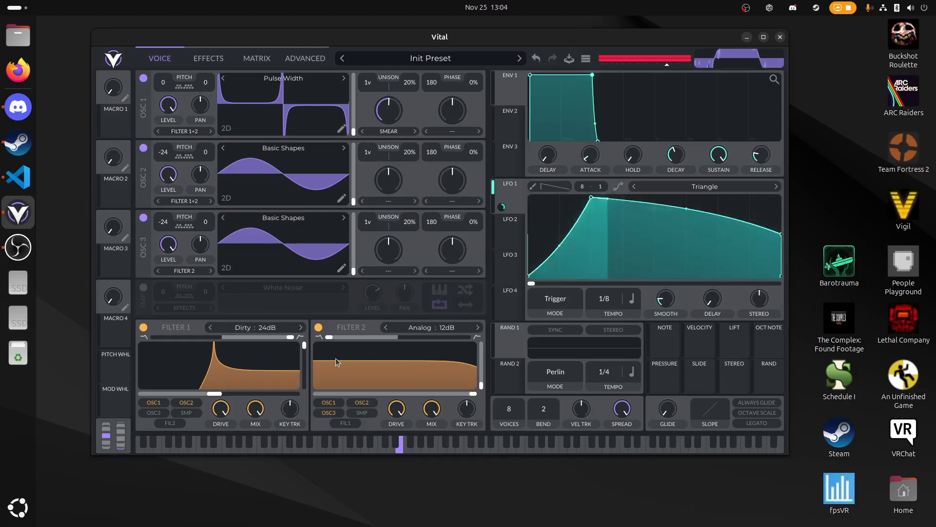
- Raise Filter 1's resonance back to maximum and tune its cutoff to about 10.8 semitones while playing test notes
left_click_drag(234, 364, 207, 394)
key("s")
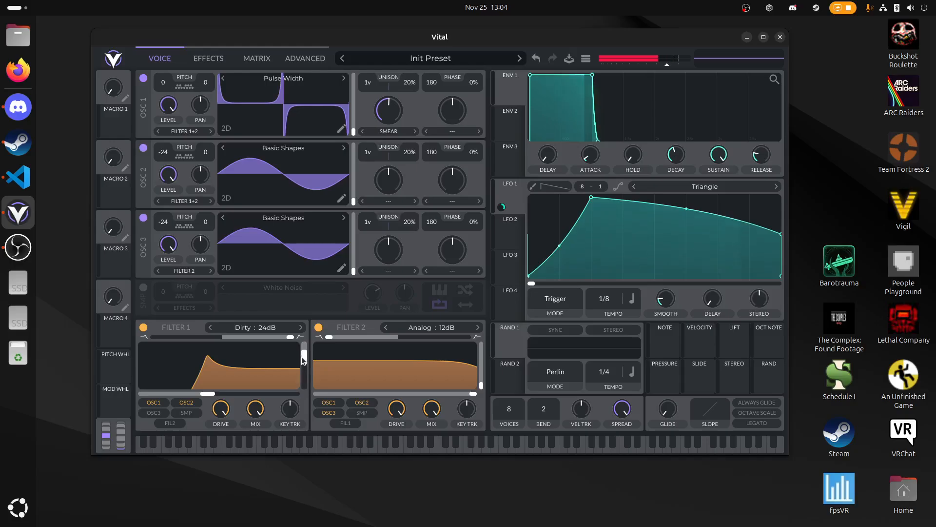
left_click_drag(305, 355, 303, 342)
key("s")
mouse_move(214, 393)
left_mouse_down()
mouse_move(251, 390)
mouse_move(209, 394)
mouse_move(217, 396)
left_mouse_up()
key("d")
key("s")
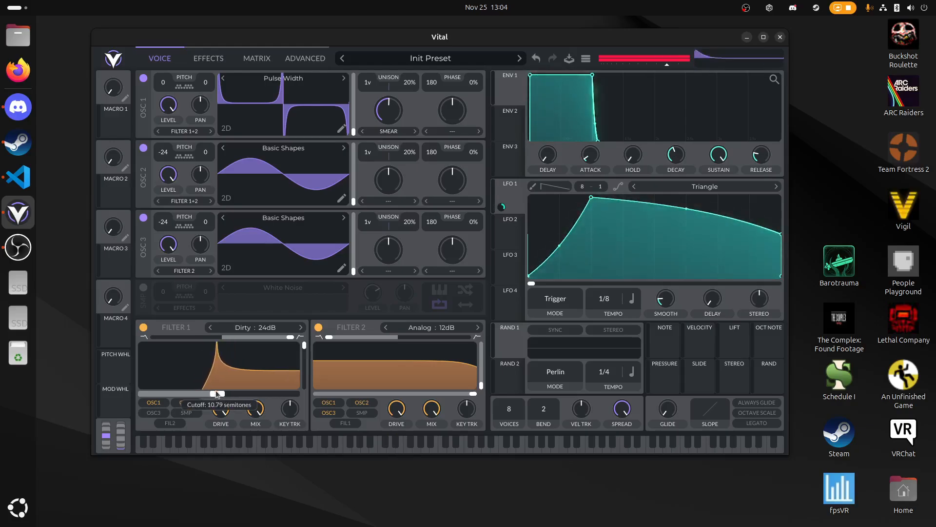
key("d")
- Lower the multiband compressor's low-band gain and set its LFO 1 modulation amount to about 29.87 while playing test notes
left_click(208, 58)
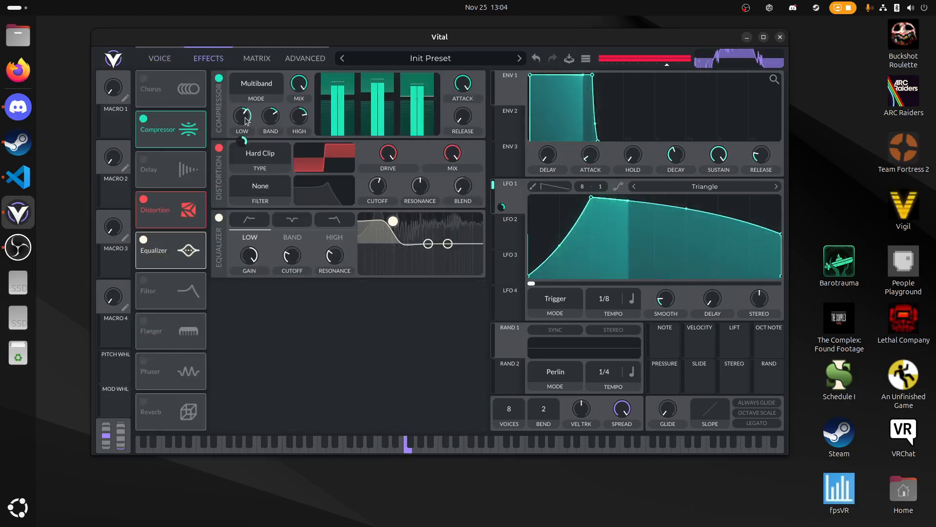
left_click_drag(243, 116, 245, 129)
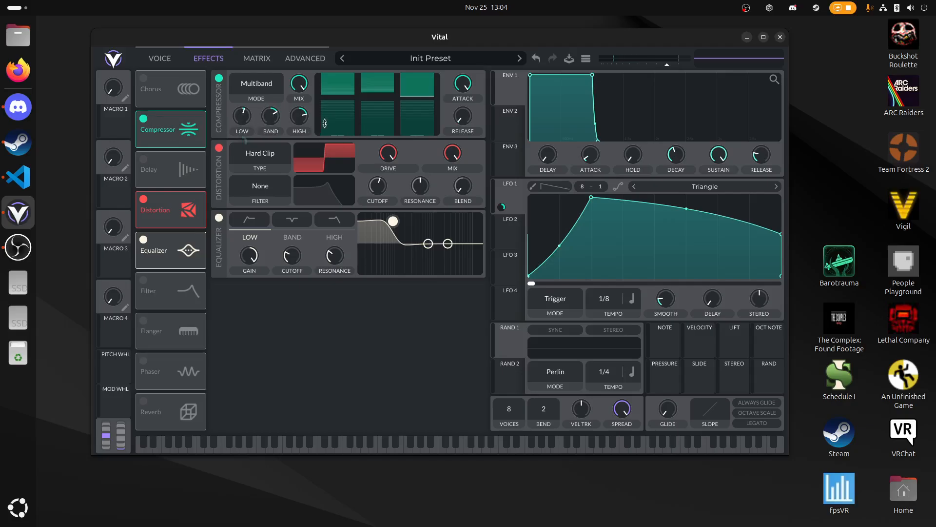
key("d")
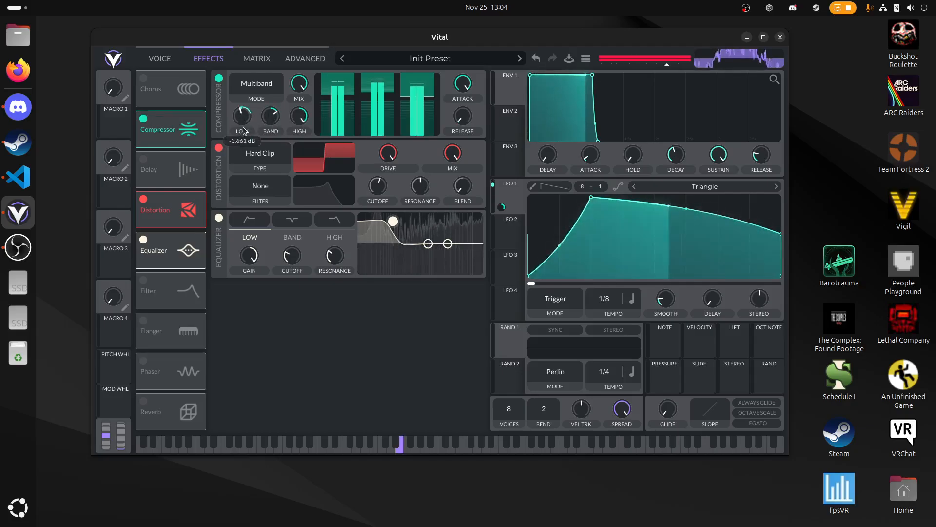
mouse_move(249, 130)
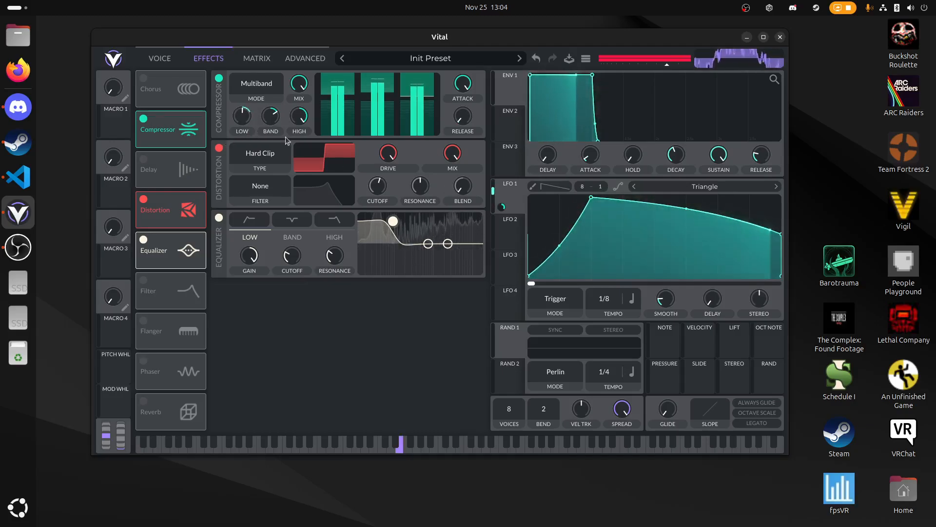
key("d")
key("d")
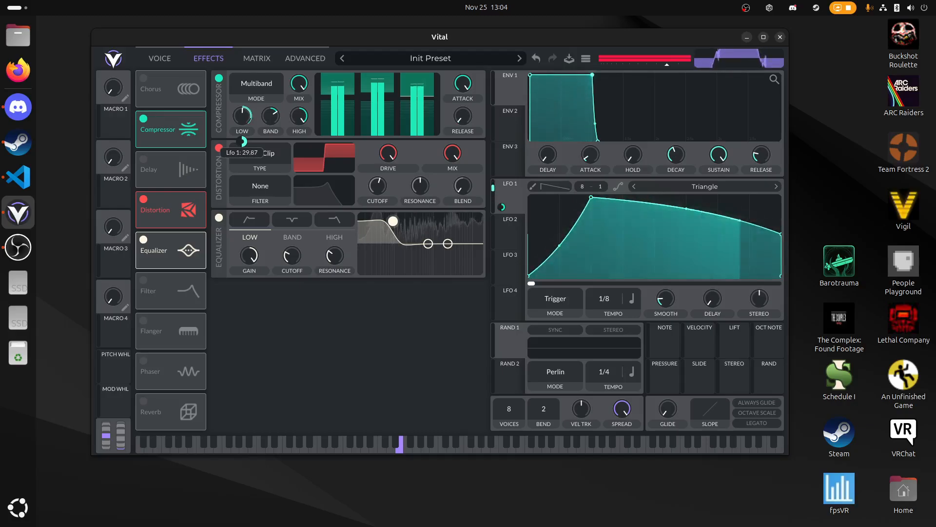
key("d")
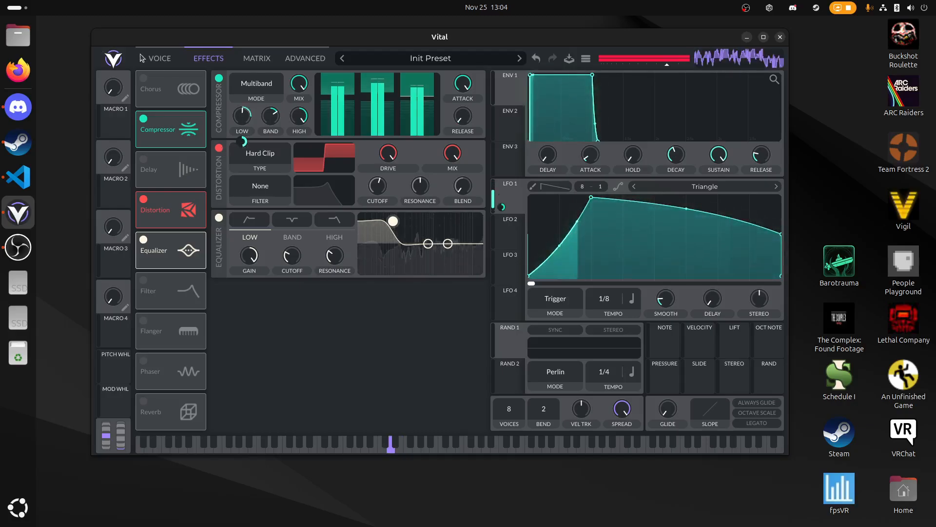
- Raise Filter 1's key tracking to about 97% and readjust its cutoff while playing test notes
left_click(159, 61)
key("d")
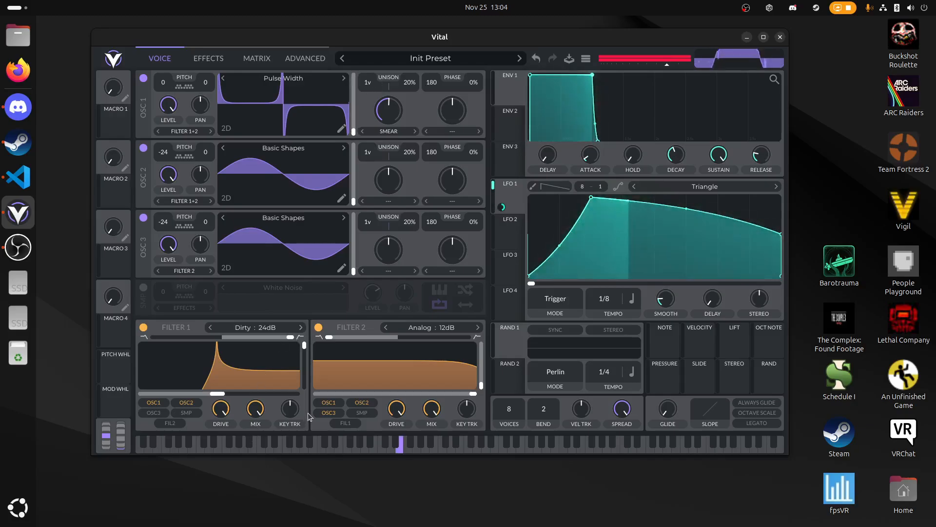
left_click_drag(291, 411, 355, 228)
key("d")
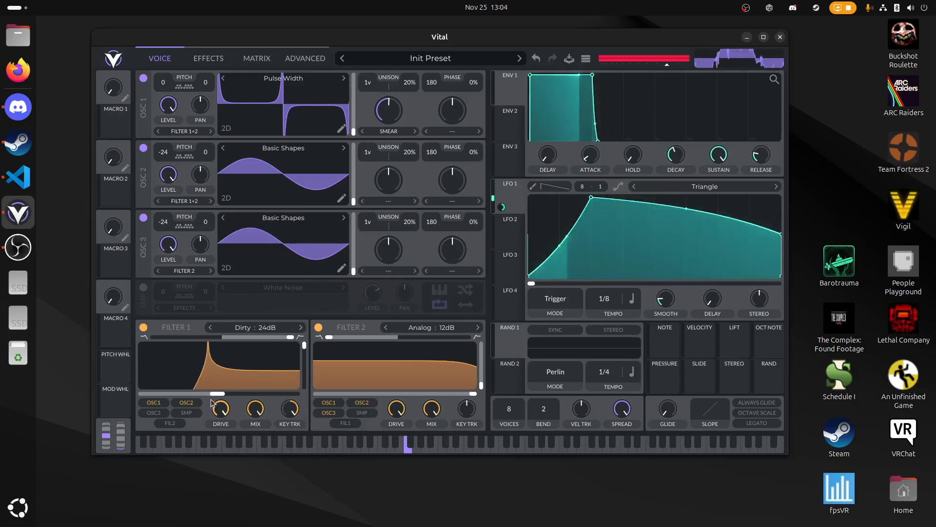
left_click_drag(218, 393, 230, 394)
key("a")
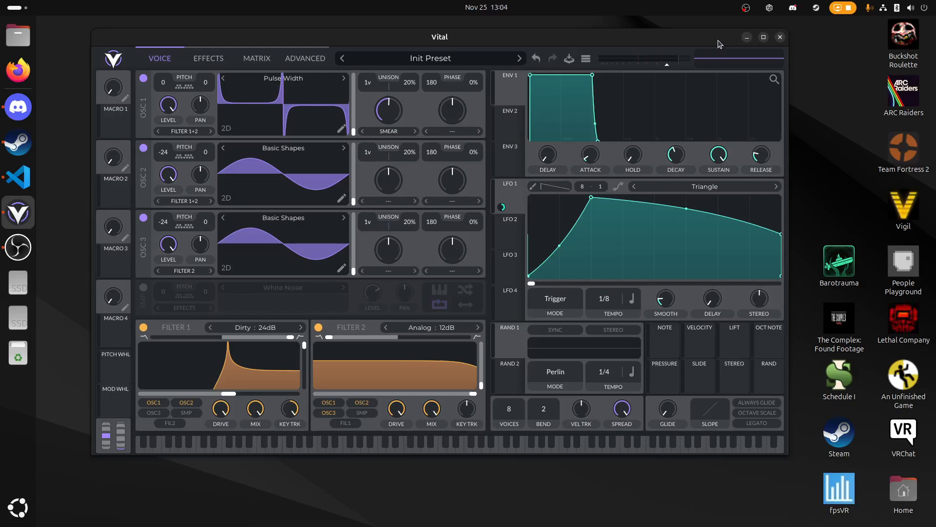
mouse_move(717, 44)
left_mouse_down()
mouse_move(697, 51)
mouse_move(761, 88)
mouse_move(746, 56)
mouse_move(705, 45)
left_mouse_up()
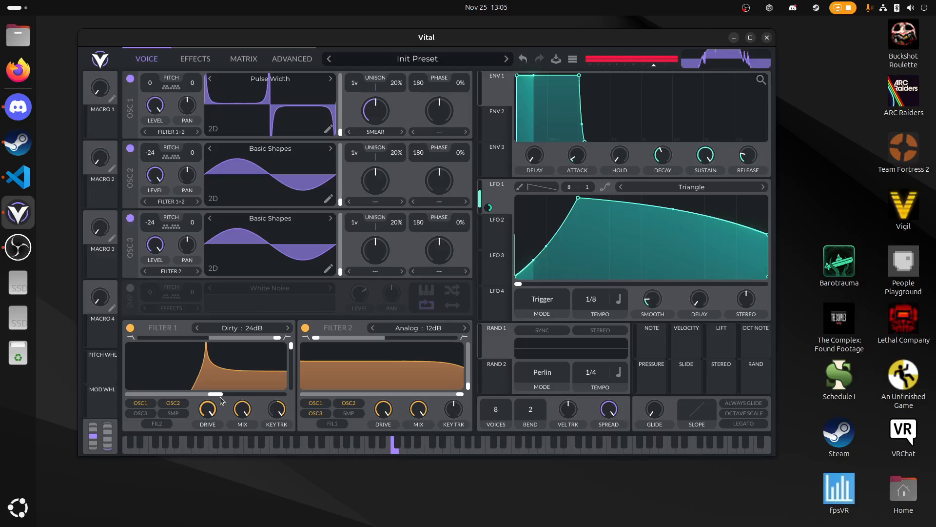
mouse_move(218, 396)
left_mouse_down()
mouse_move(209, 401)
mouse_move(218, 397)
left_mouse_up()
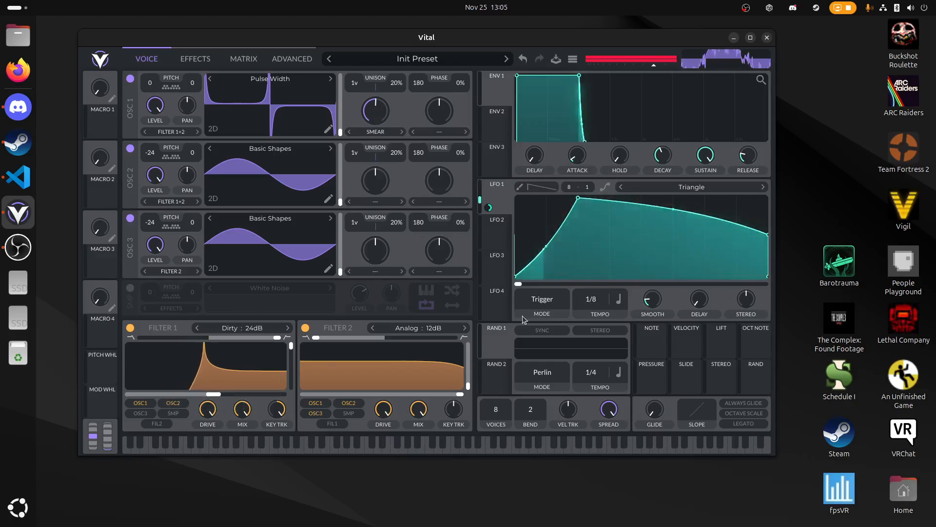
- Play a run of test notes at different pitches to hear how Filter 1's key tracking follows them
key("h")
key("d")
key("g")
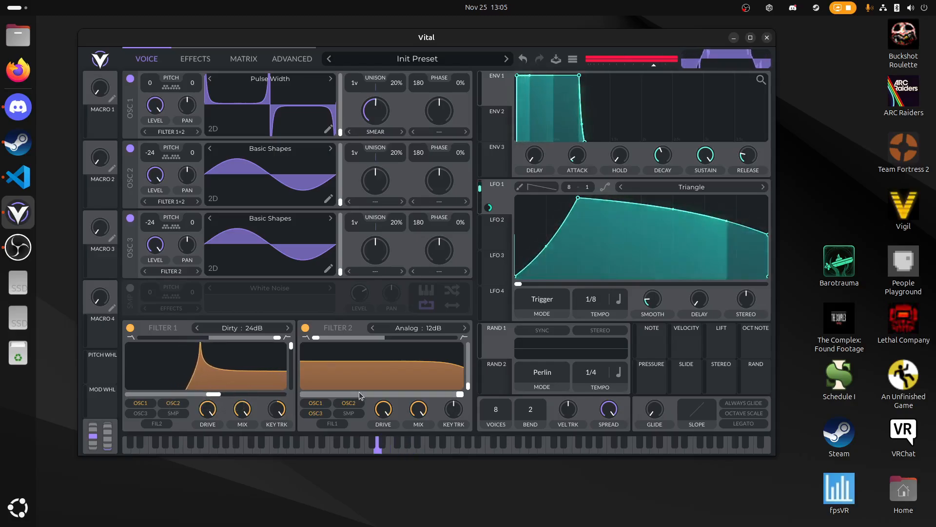
key("h")
key("j")
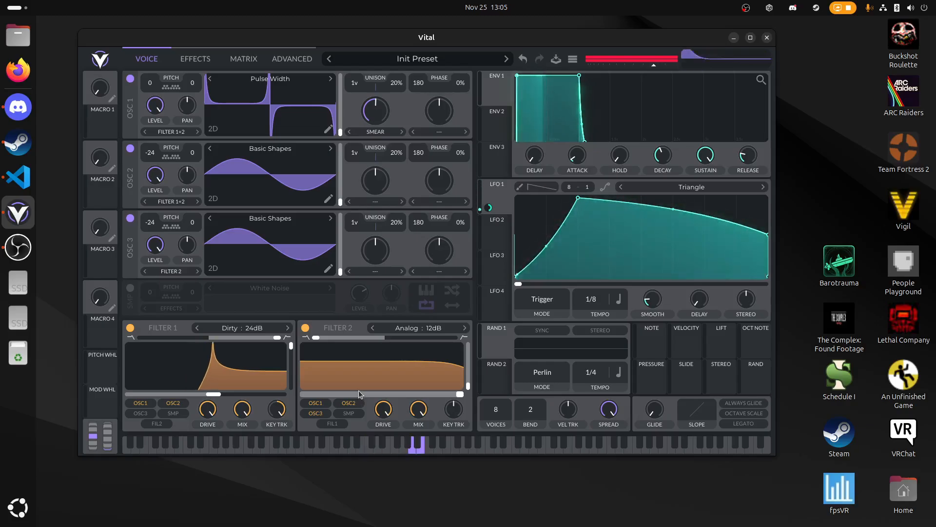
key("h")
key("f")
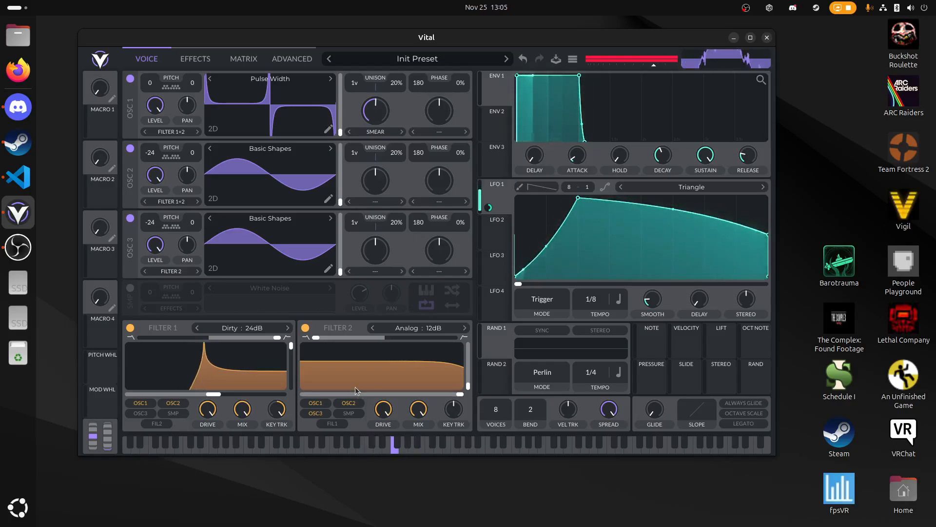
key("d")
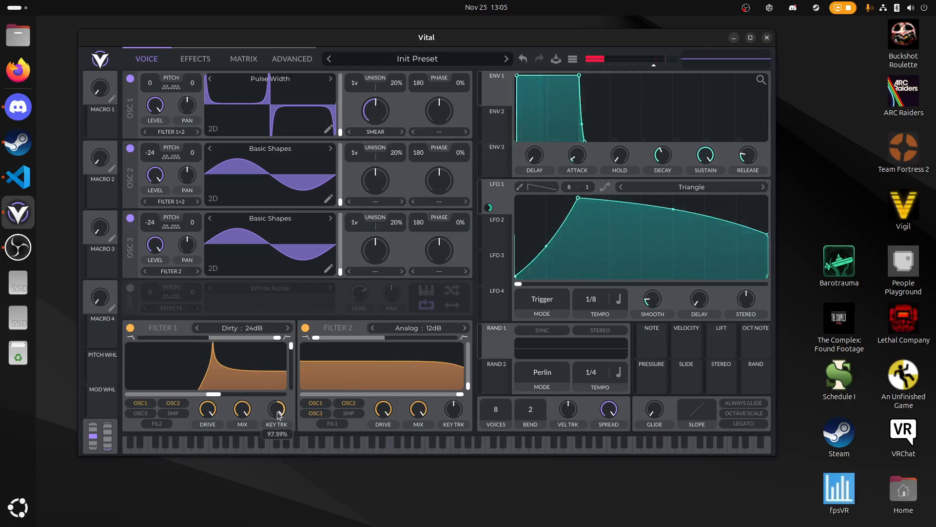
- Compare a run of test notes with Filter 1's key tracking temporarily removed
key("h")
key("f")
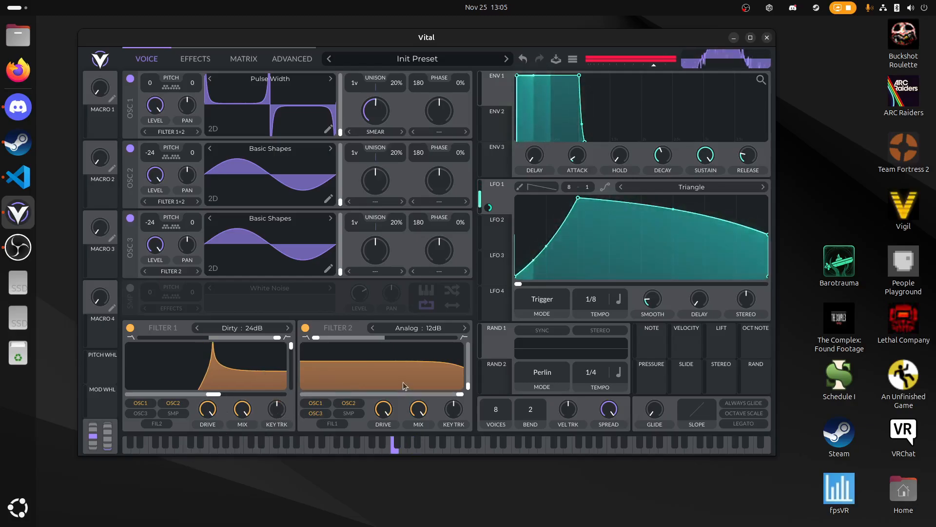
key("d")
key("s")
key("a")
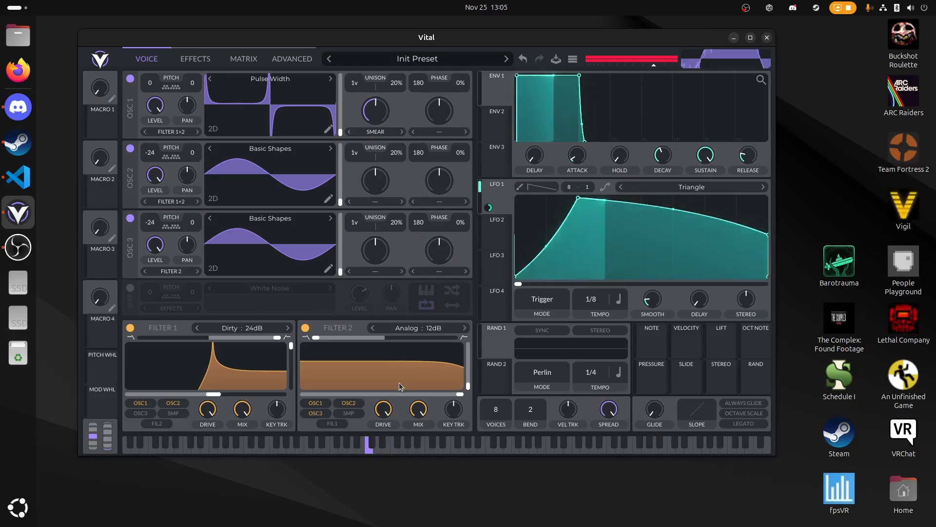
key("g")
key("h")
key("j")
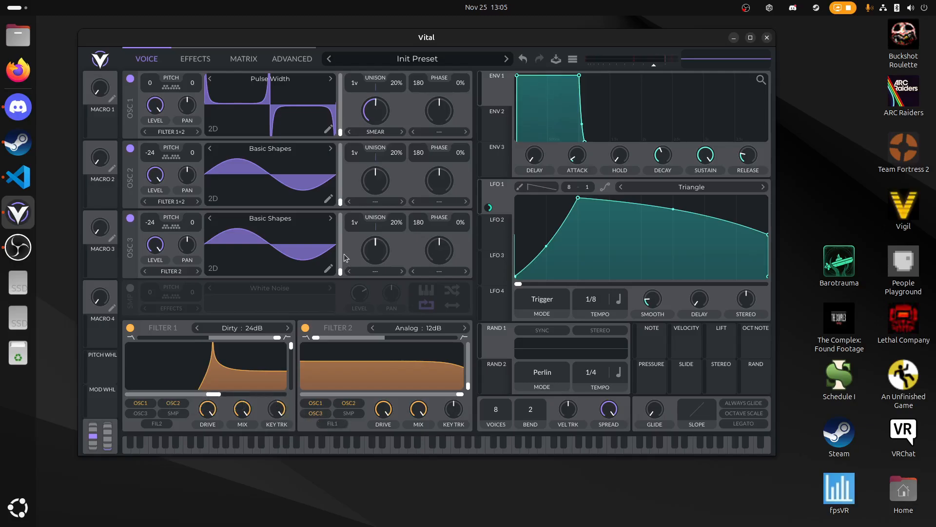
- Review the effects chain against the oscillator and filter settings
left_click_drag(390, 37, 394, 46)
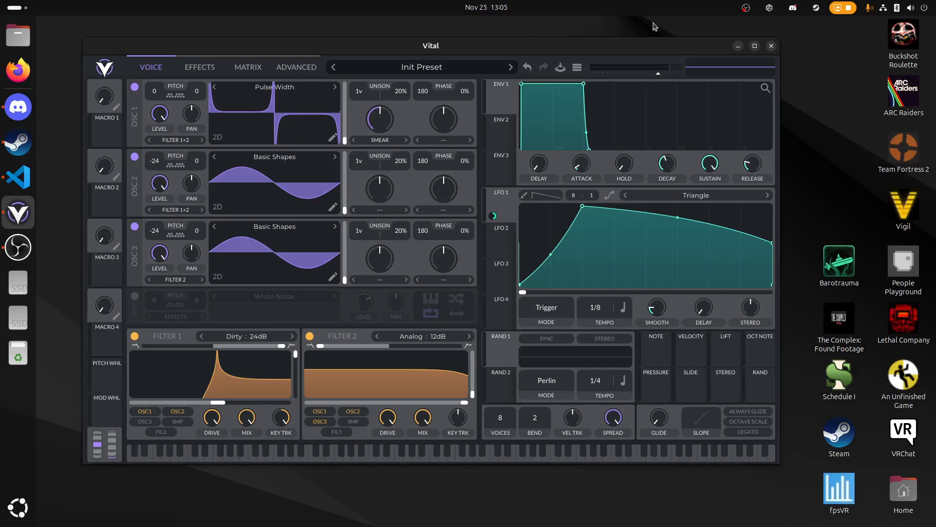
left_click(208, 69)
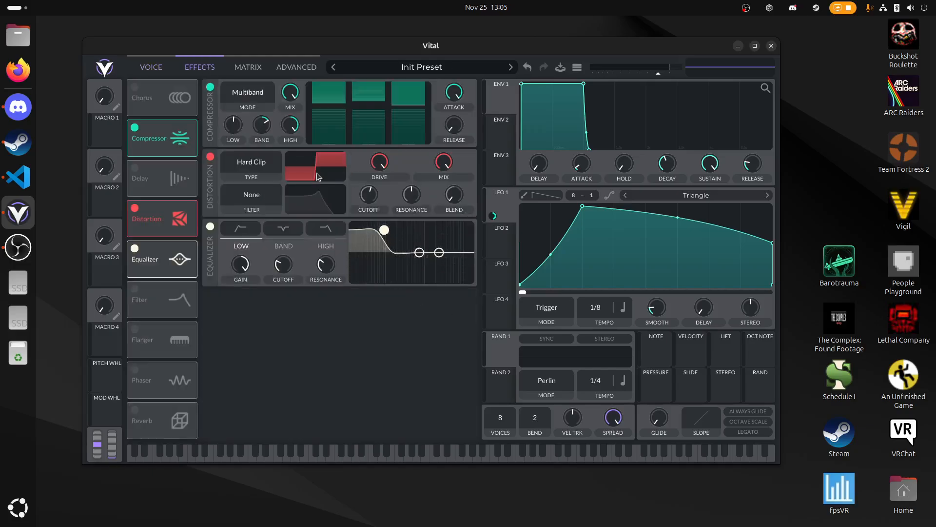
left_click(142, 68)
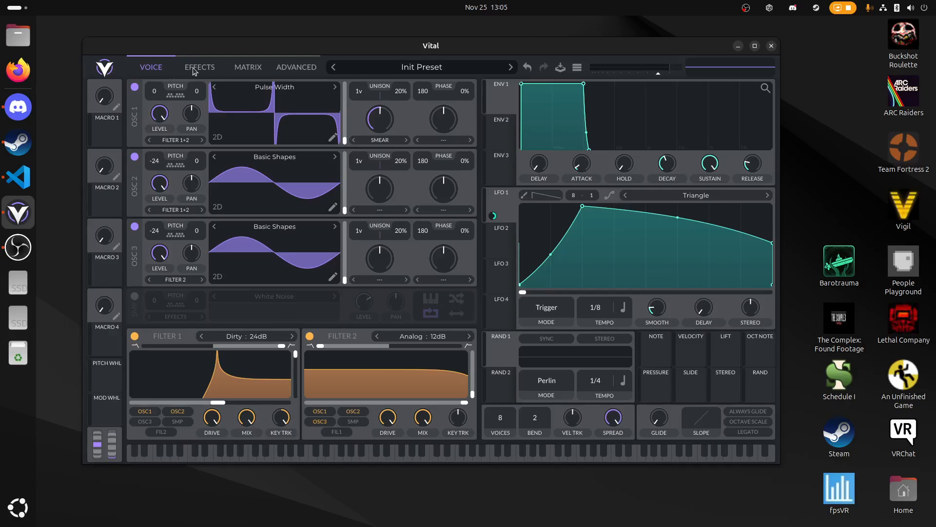
left_click(194, 71)
- Lower Filter 1's cutoff, and switch Oscillator 1's wavetable to Quad Saw with a reduced smear amount
left_click_drag(214, 404, 208, 404)
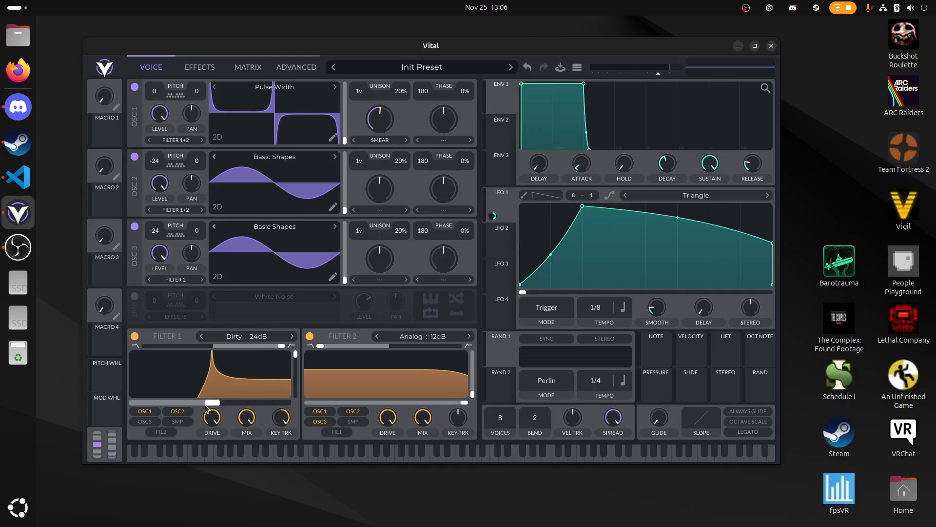
key("f")
left_click(334, 92)
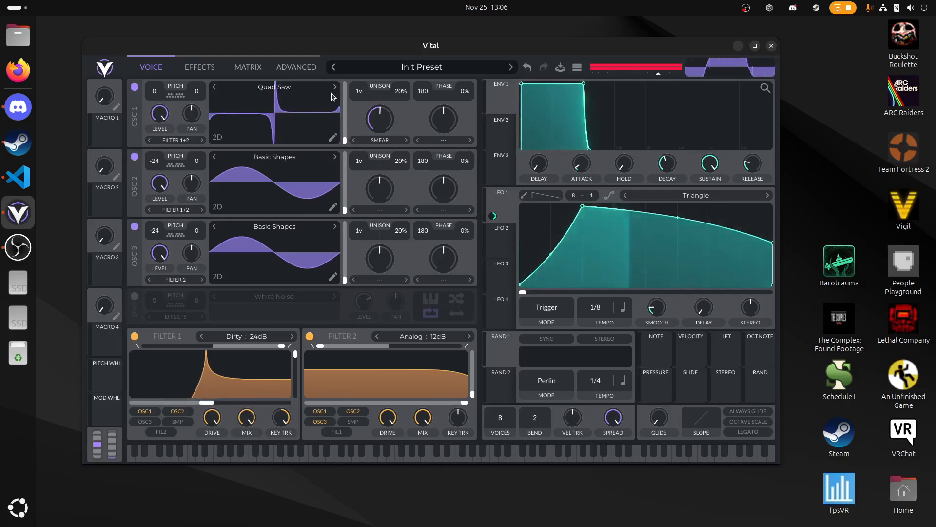
key("f")
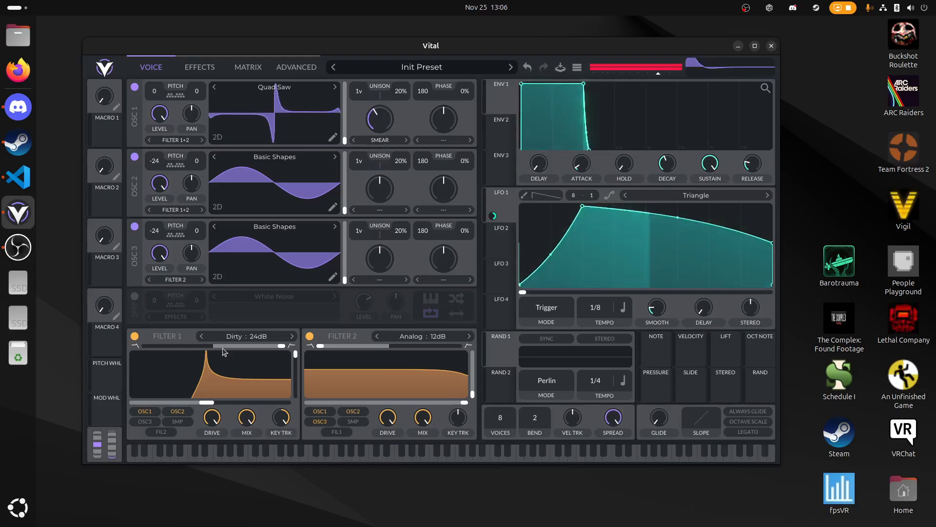
- Bring Filter 1's blend down to about 0.616 and set its cutoff to about 24.7 semitones while playing test notes
left_click_drag(286, 357, 232, 404)
key("f")
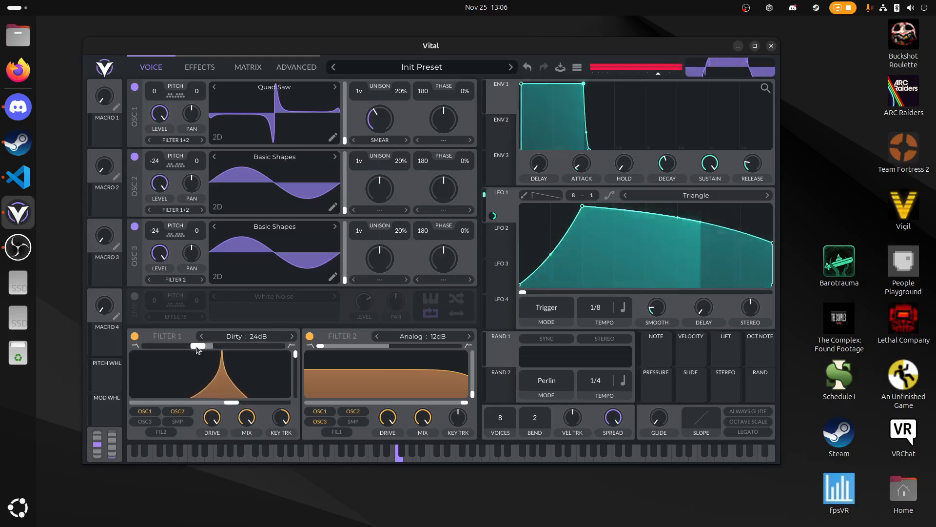
left_click_drag(198, 347, 185, 349)
key("d")
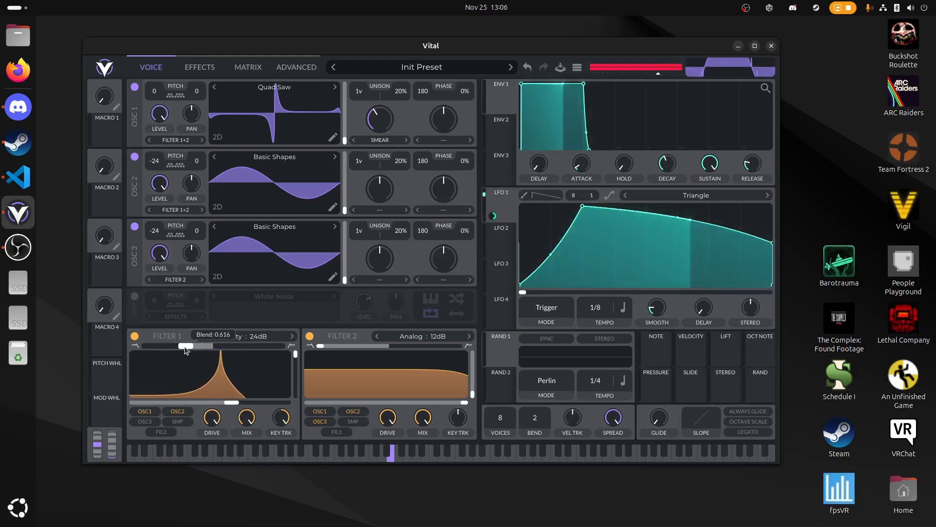
key("s")
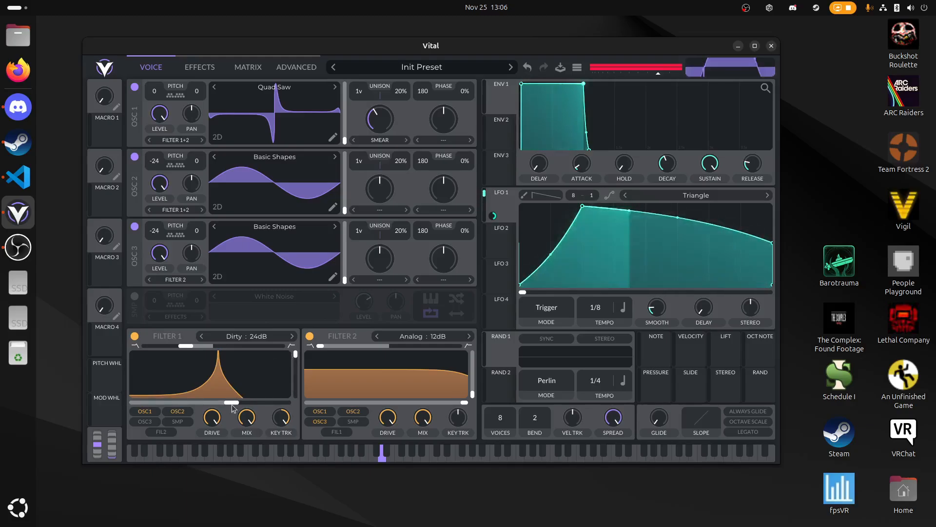
mouse_move(233, 403)
left_mouse_down()
mouse_move(214, 409)
mouse_move(226, 409)
left_mouse_up()
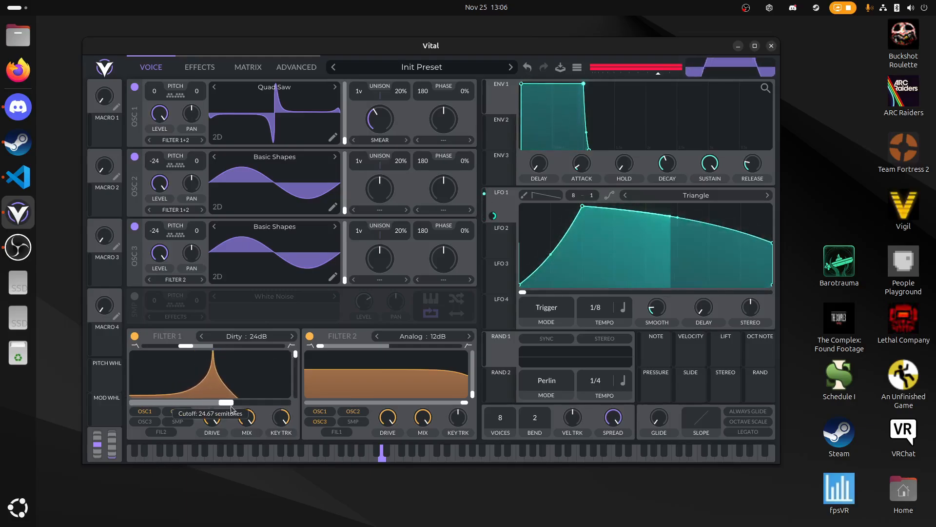
- Move Filter 1's blend further toward low-pass and raise its cutoff while playing test notes
left_click_drag(188, 347, 165, 347)
key("f")
left_click_drag(232, 403, 268, 404)
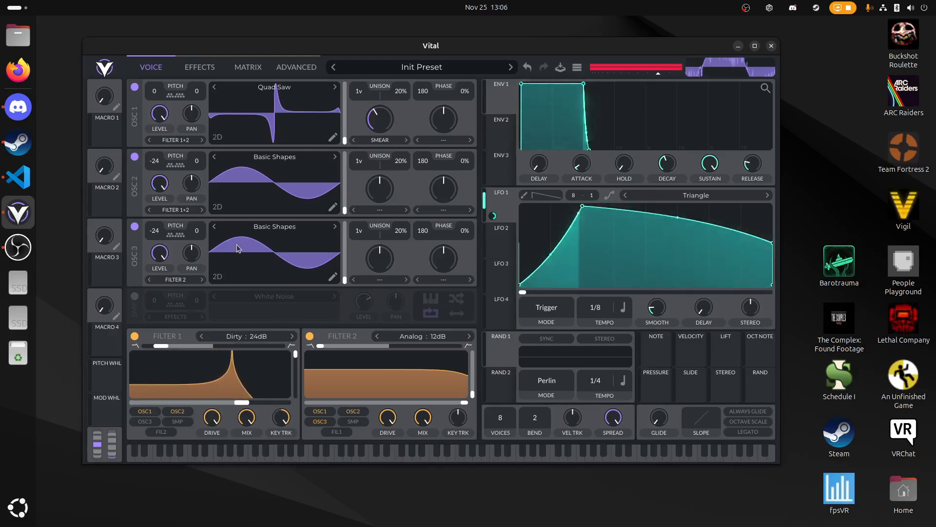
key("d")
- Fine-tune Filter 1's blend around 0.4 while playing test notes at different pitches
scroll(191, 354, "up", 6)
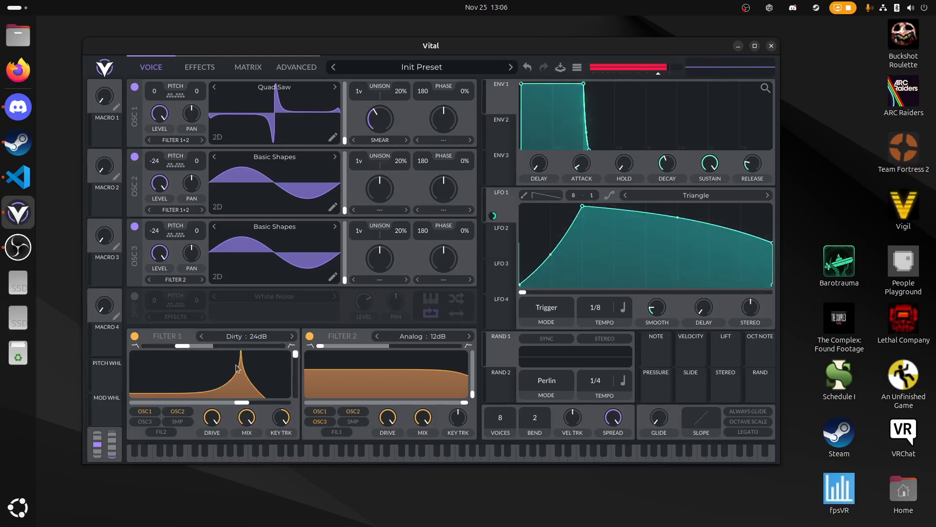
key("d")
scroll(179, 351, "down", 4)
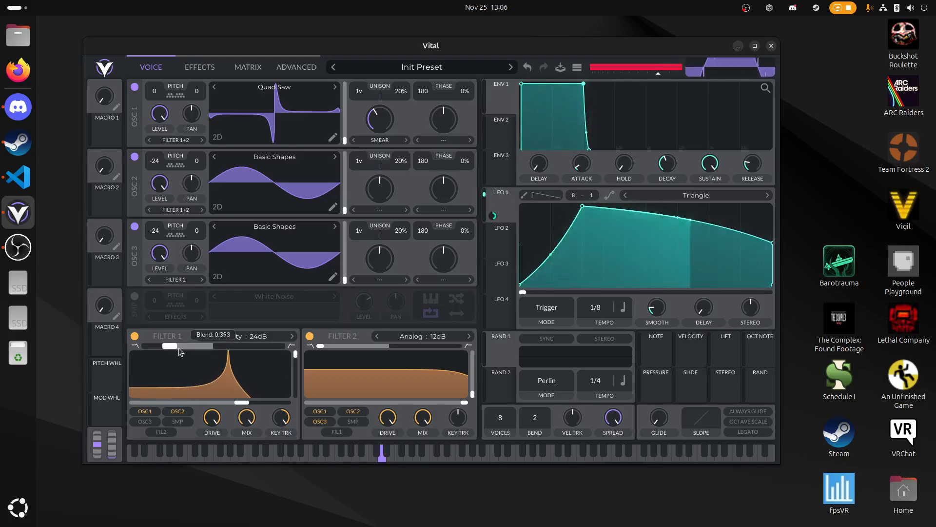
left_click_drag(178, 348, 181, 348)
key("f")
key("h")
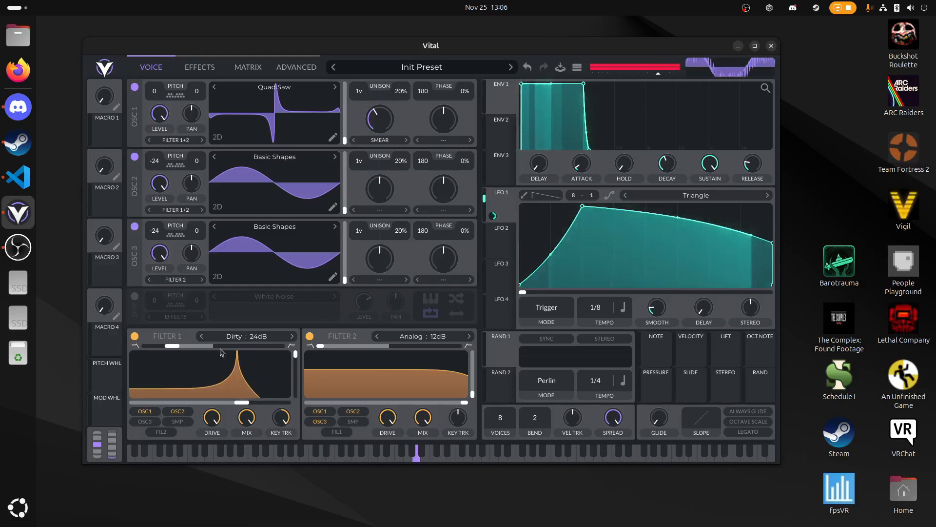
key("f")
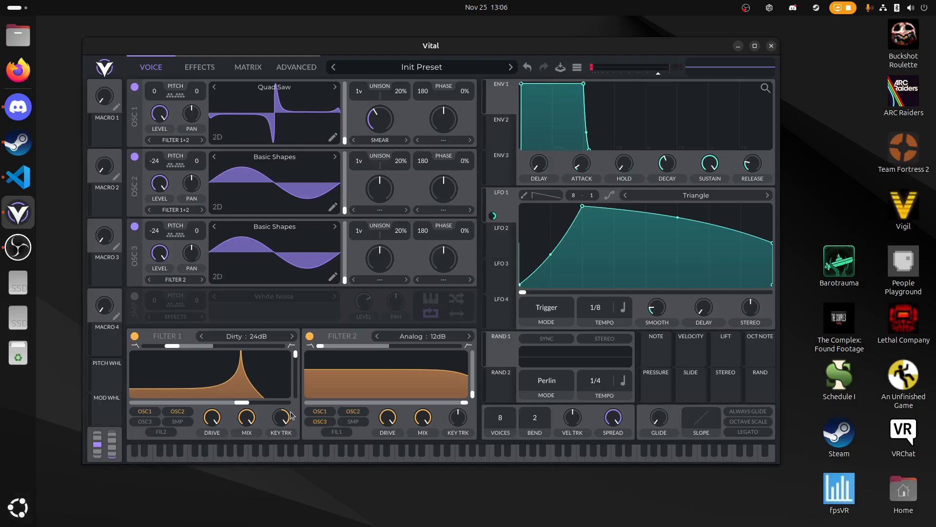
left_click(237, 338)
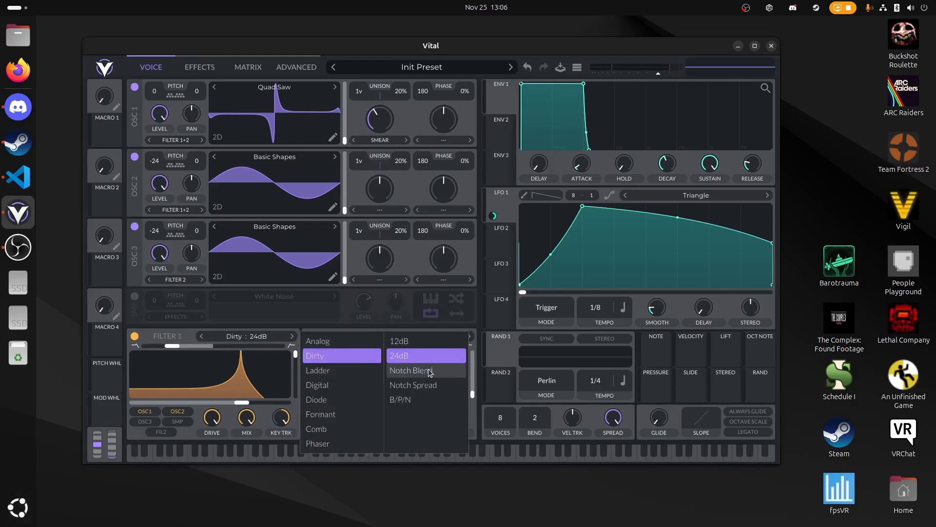
left_click(495, 338)
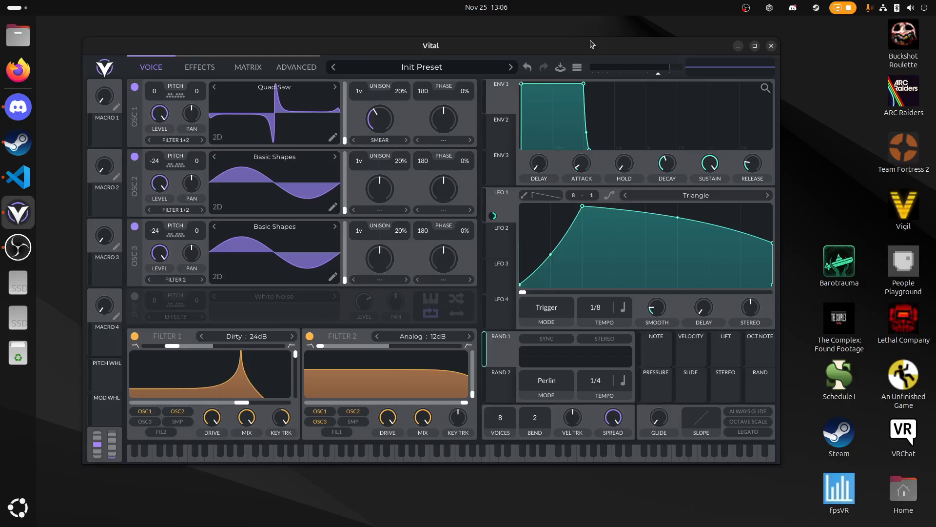
- Raise the compressor's low-band gain slightly while playing a test note
left_click(199, 68)
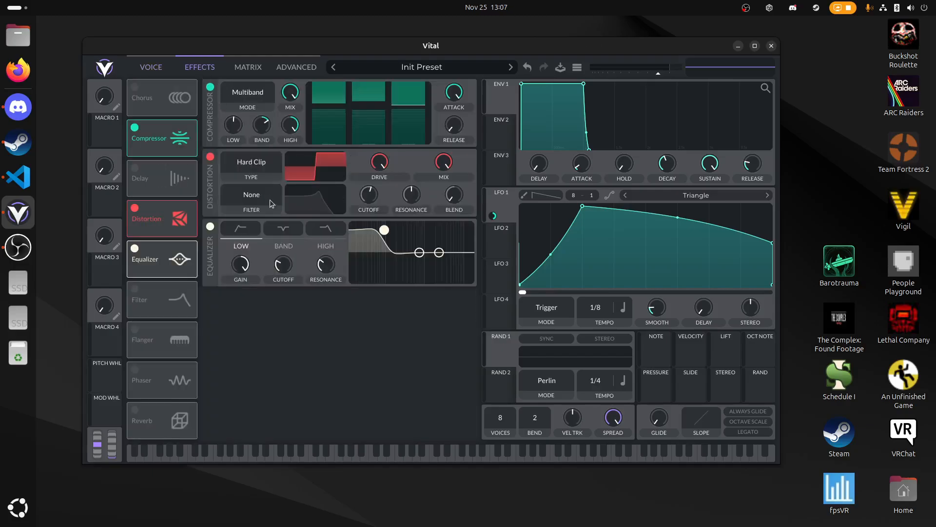
key("f")
mouse_move(240, 128)
left_mouse_down()
mouse_move(266, 138)
mouse_move(277, 126)
mouse_move(277, 135)
mouse_move(241, 136)
mouse_move(248, 127)
left_mouse_up()
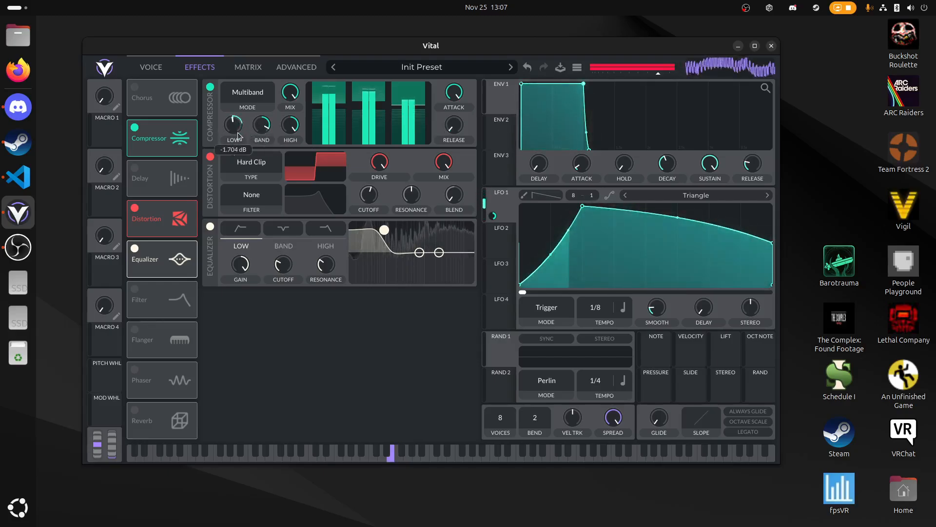
- Lower Filter 1's cutoff to about 11.18 semitones and readjust its blend toward band-pass while playing test notes
left_click(151, 67)
left_click_drag(233, 388, 209, 378)
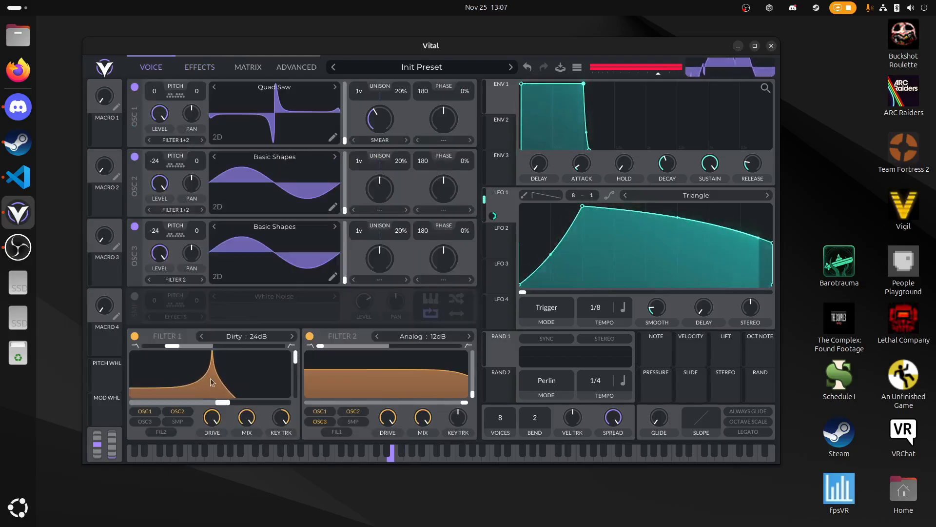
left_click_drag(193, 346, 201, 349)
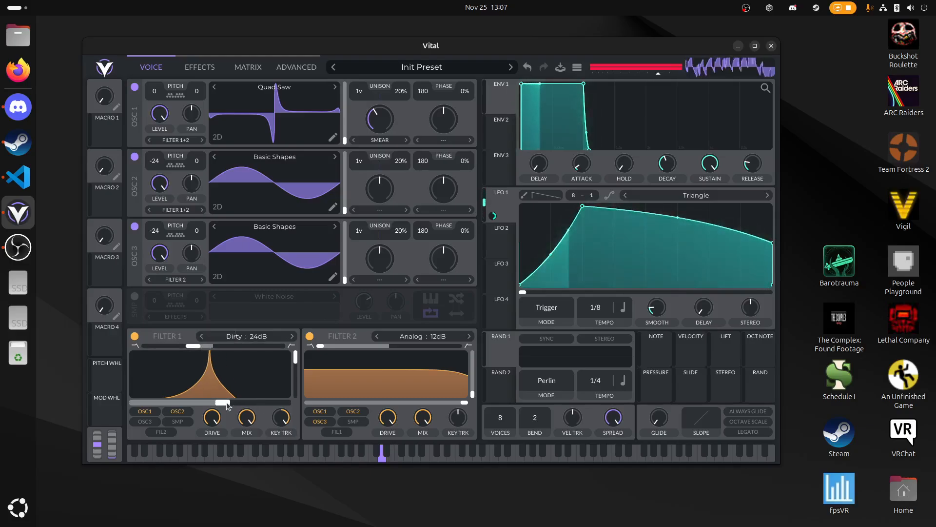
mouse_move(223, 402)
left_mouse_down()
mouse_move(259, 406)
mouse_move(231, 404)
left_mouse_up()
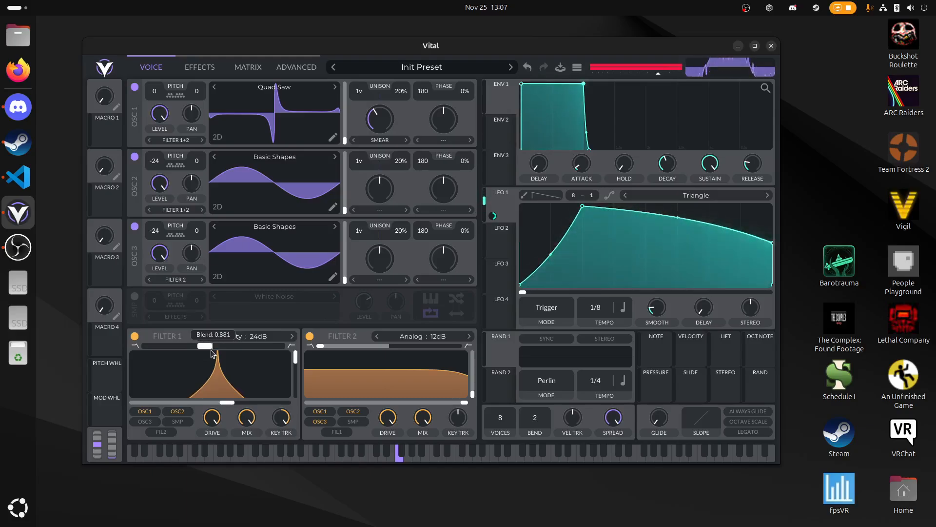
left_click_drag(199, 350, 190, 355)
left_click_drag(230, 402, 210, 405)
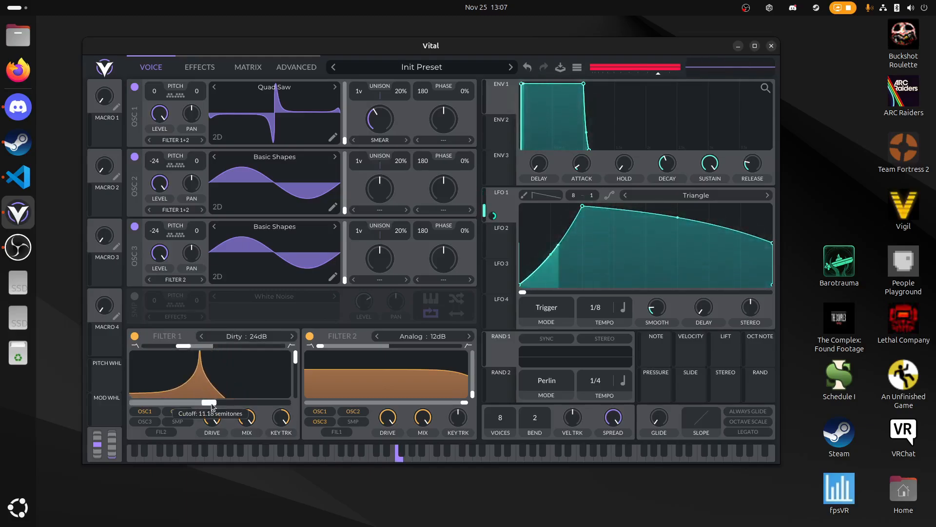
- Sweep Filter 1's blend up toward high-pass and back below the band-pass midpoint, and raise its cutoff above 16.57 semitones
left_click_drag(185, 350, 279, 355)
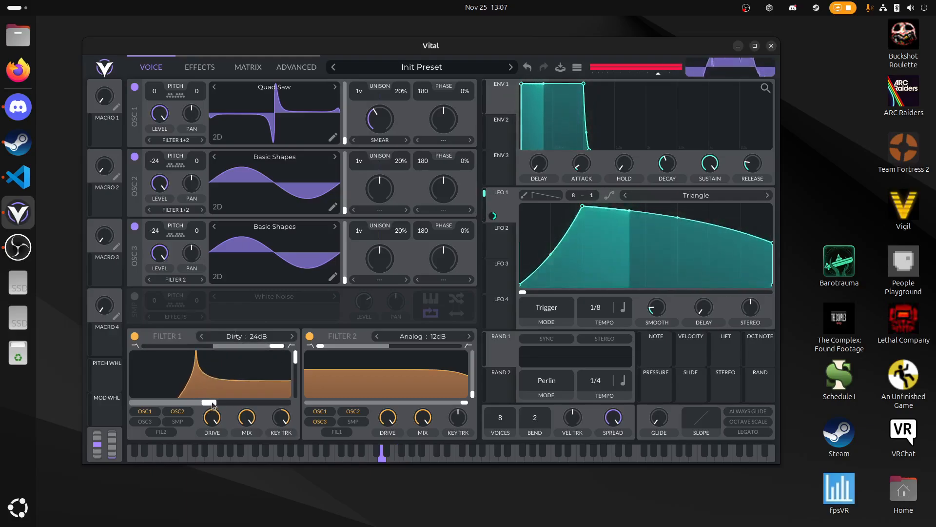
mouse_move(210, 402)
left_mouse_down()
mouse_move(254, 401)
mouse_move(205, 403)
mouse_move(228, 403)
mouse_move(219, 405)
left_mouse_up()
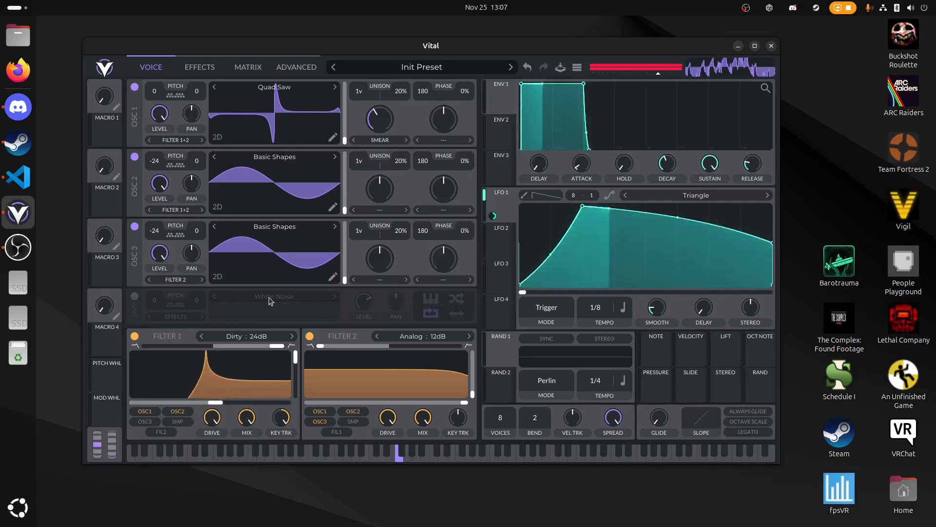
left_click_drag(204, 356, 185, 353)
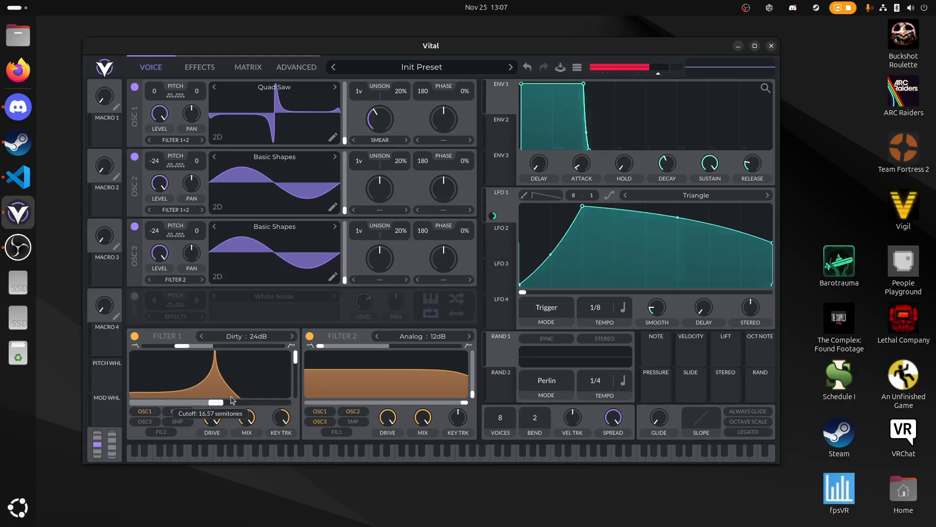
left_click_drag(215, 402, 227, 400)
mouse_move(186, 347)
left_mouse_down()
mouse_move(194, 351)
mouse_move(187, 351)
left_mouse_up()
- Advance Oscillator 1's wavetable past Three Graces to Drink the Juice and reduce the smear amount while playing test notes
key("f")
left_click(334, 88)
key("f")
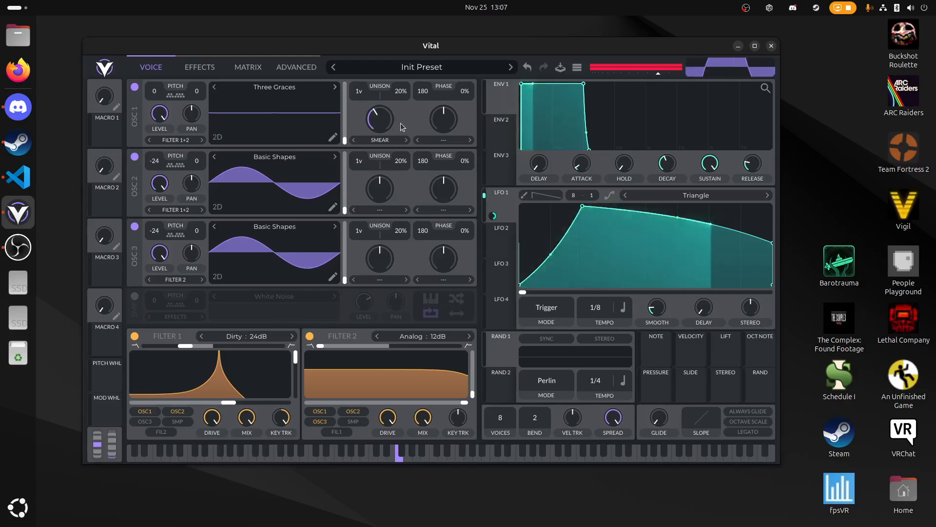
mouse_move(386, 124)
left_mouse_down()
mouse_move(383, 145)
mouse_move(386, 94)
left_mouse_up()
left_click(335, 88)
key("f")
left_click(335, 88)
key("f")
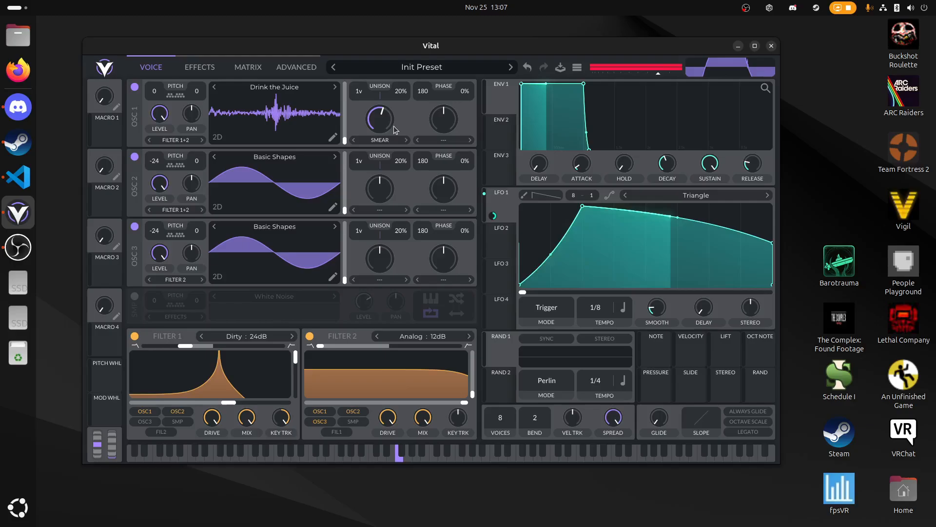
left_click_drag(395, 130, 393, 163)
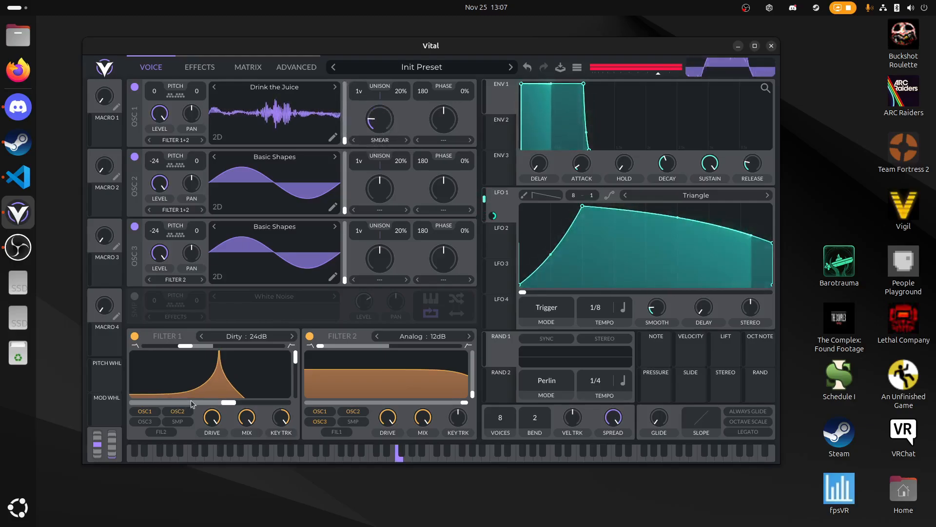
- Set Filter 1's blend to 1.000 and fine-tune its cutoff
left_click_drag(185, 345, 211, 355)
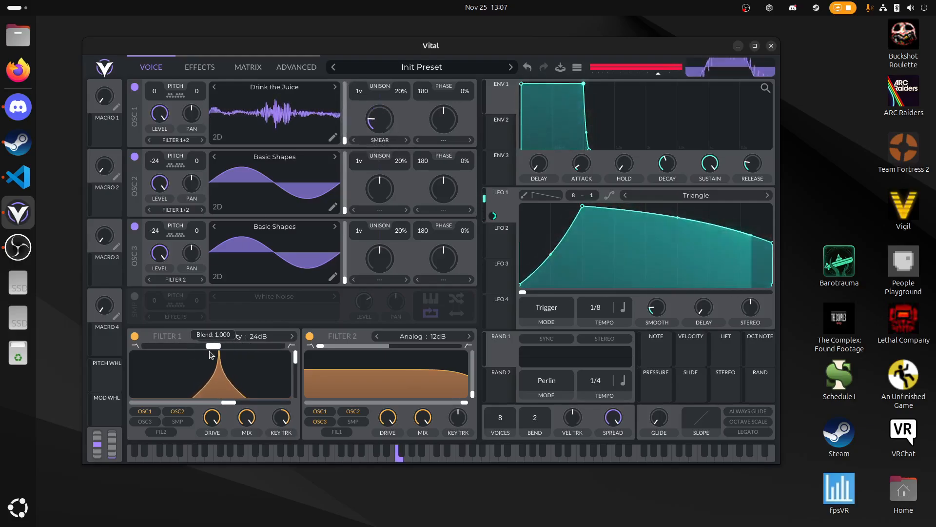
mouse_move(230, 404)
left_mouse_down()
mouse_move(244, 405)
mouse_move(217, 407)
mouse_move(225, 405)
left_mouse_up()
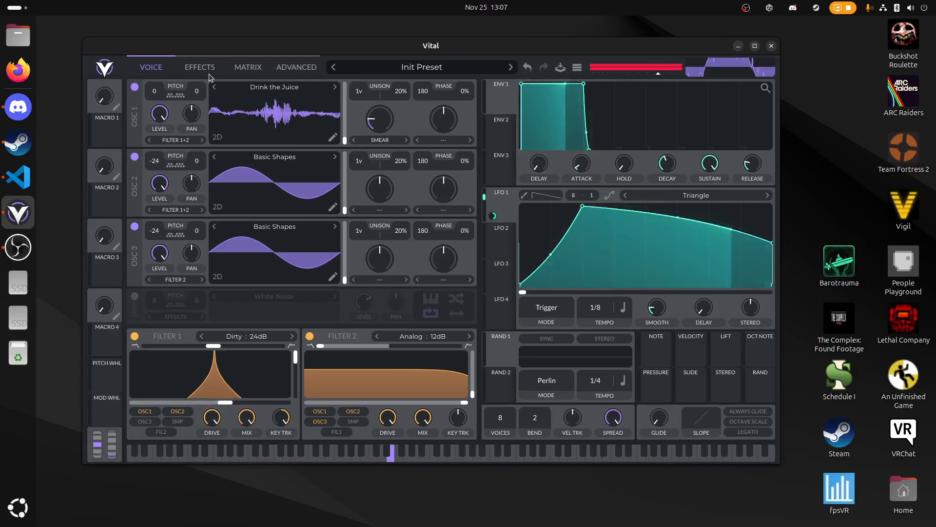
- Reshape LFO 2 from a triangle into a steep exponential decay starting at full height
left_click(502, 251)
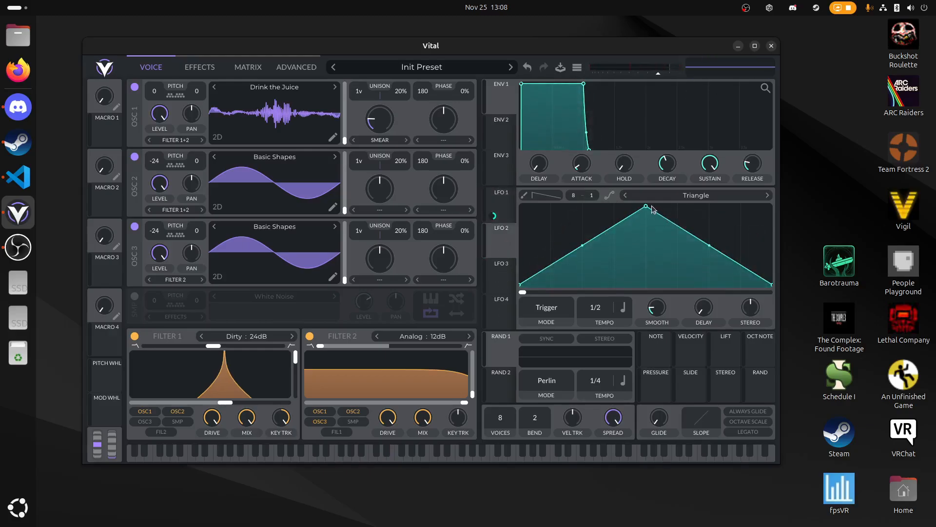
left_click_drag(640, 210, 520, 205)
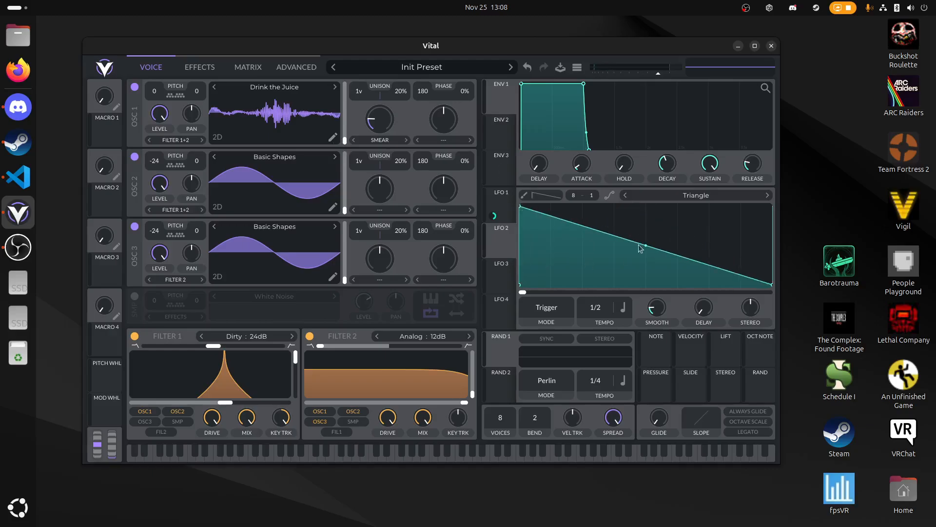
left_click_drag(647, 246, 612, 511)
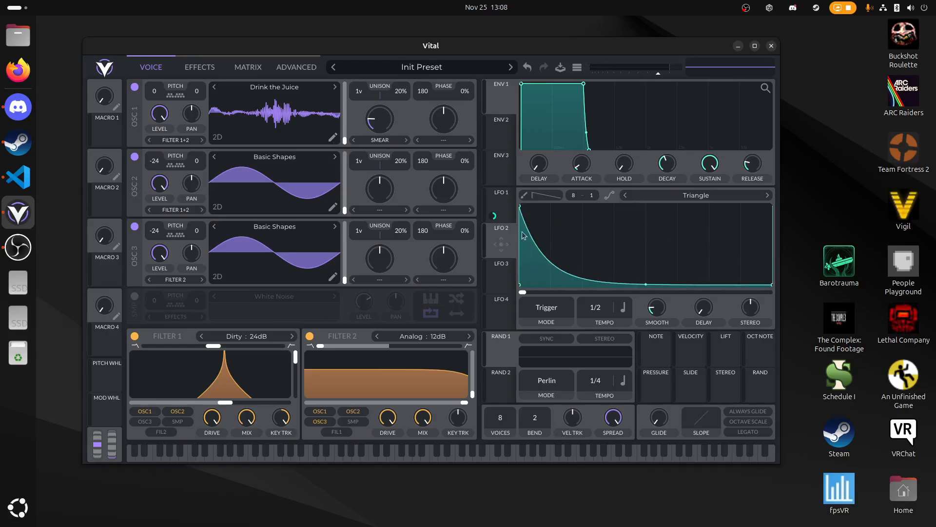
- Show the effects and set LFO 2's mode to Envelope
left_click(207, 70)
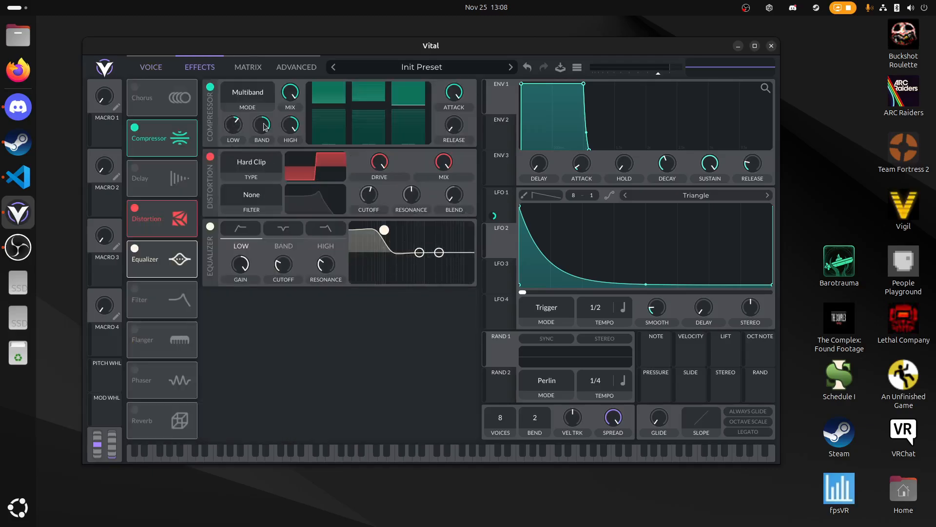
left_click(541, 310)
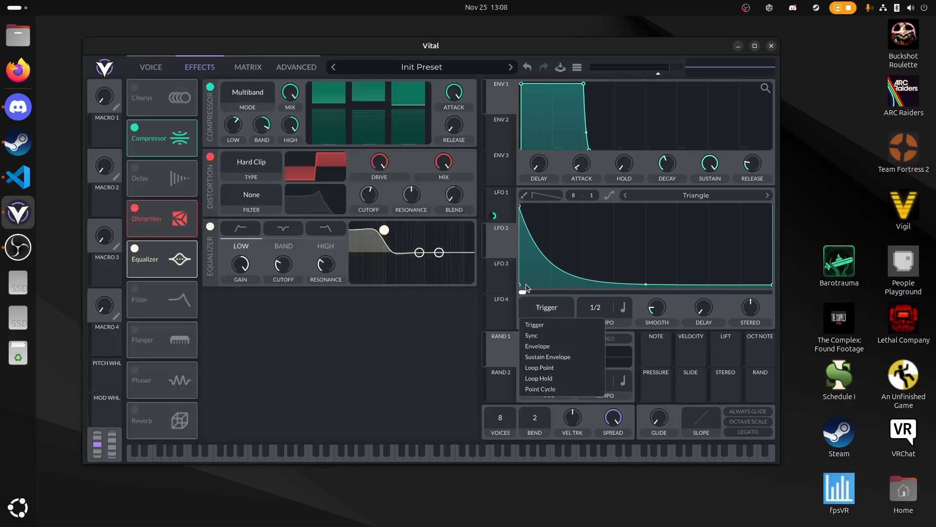
left_click(509, 213)
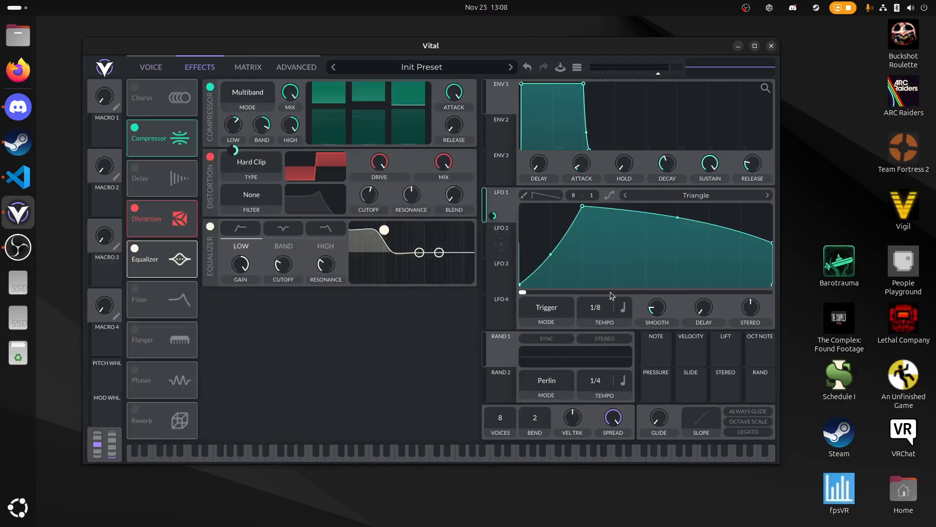
left_click(502, 229)
left_click(546, 308)
left_click(551, 346)
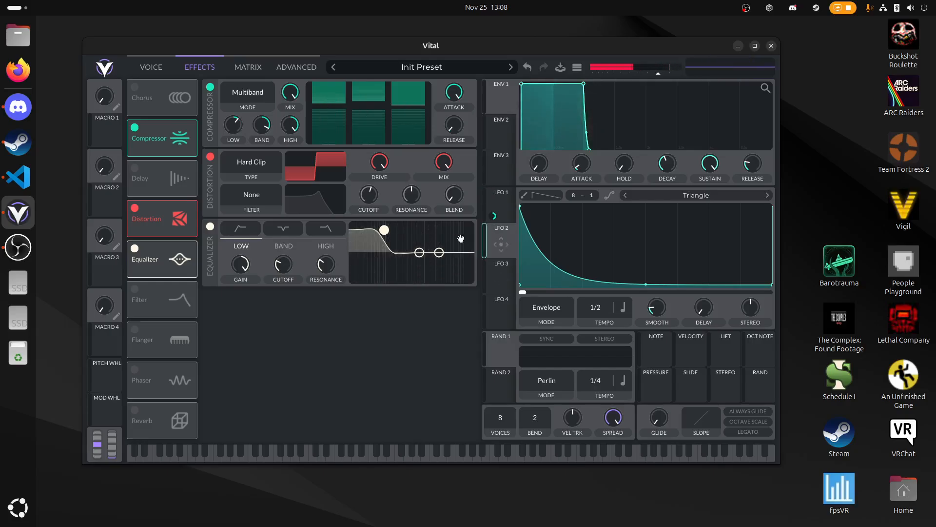
- Assign LFO 2 to the compressor's low gain with an amount of -17.22, set its tempo to 1/8, and play test notes
left_click_drag(501, 244, 236, 117)
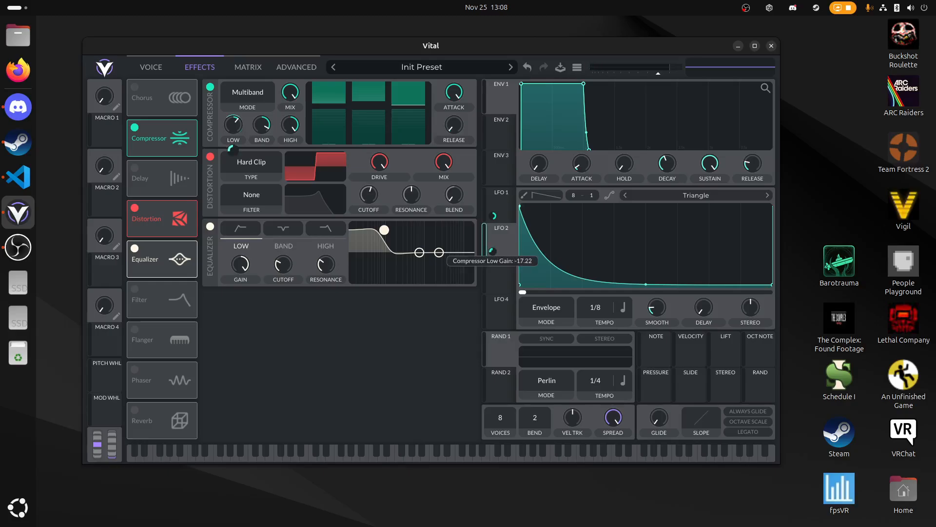
key("f")
key("f")
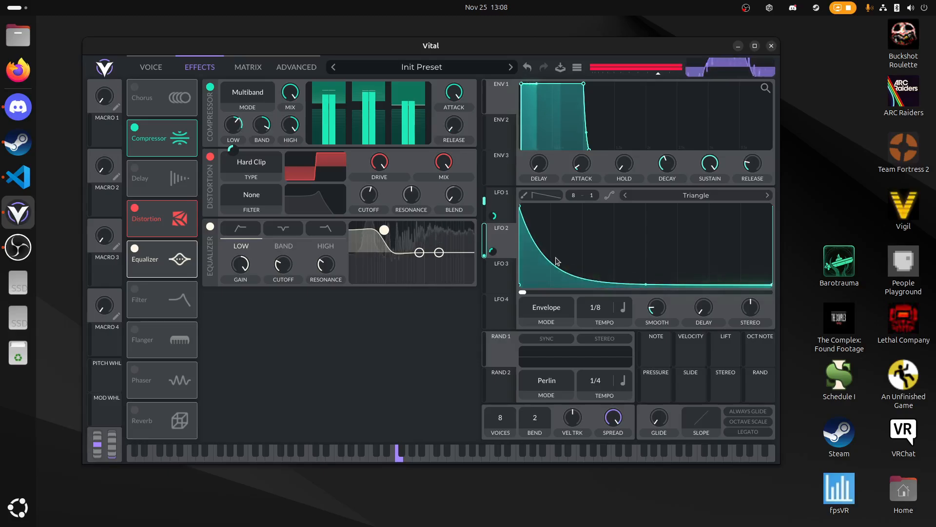
key("f")
- Raise the starting point of LFO 1's curve to about two-thirds height while playing test notes
left_click(499, 209)
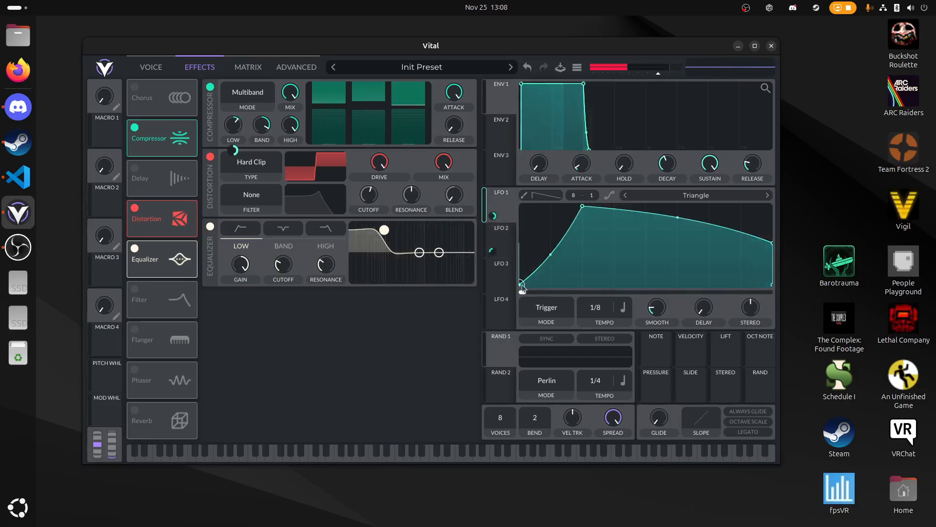
left_click(500, 236)
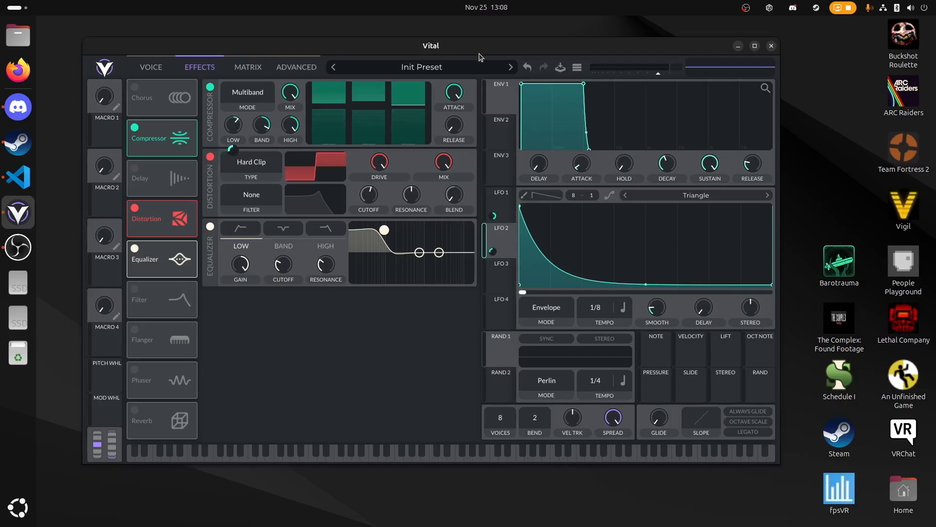
left_click_drag(495, 49, 488, 43)
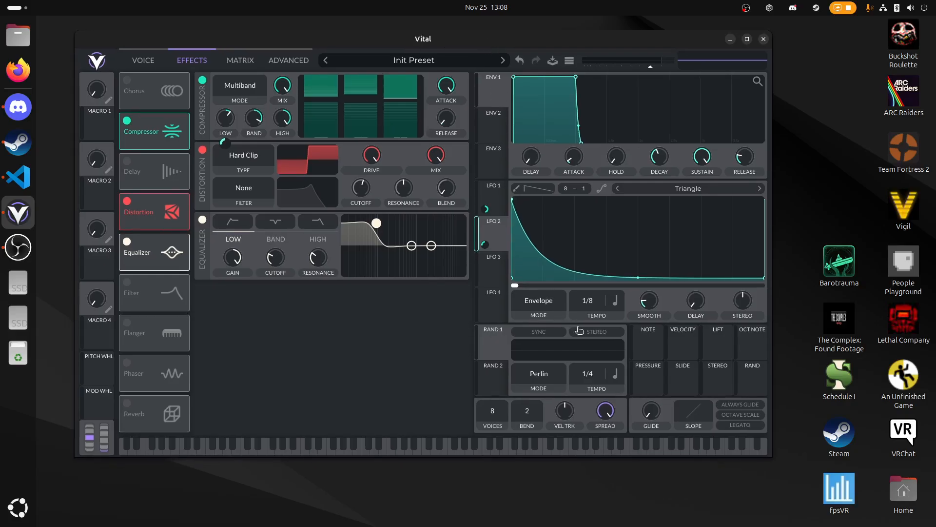
left_click(500, 209)
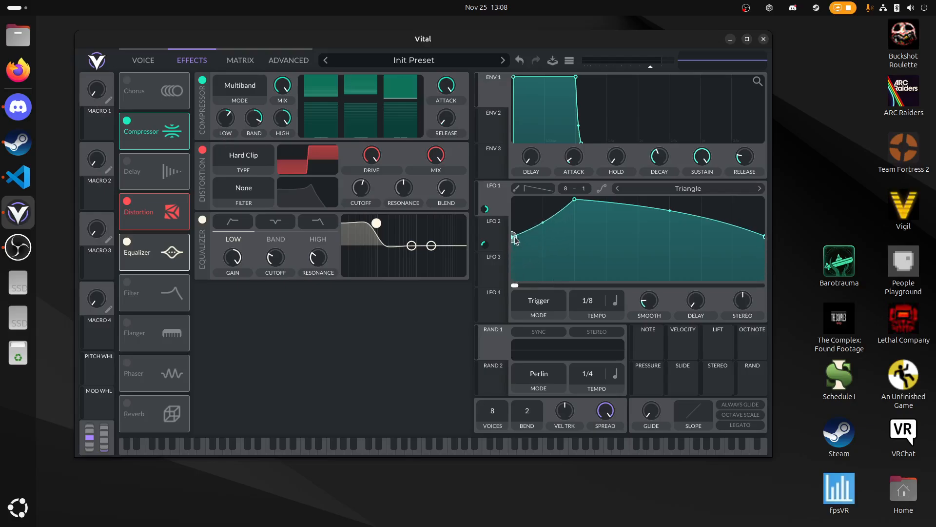
key("f")
left_click_drag(515, 237, 515, 225)
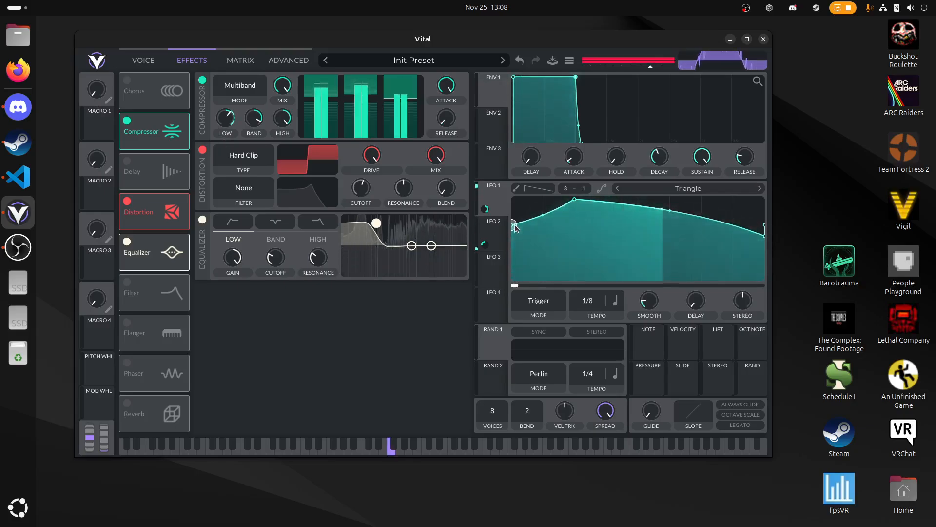
key("f")
- Set LFO 2's modulation amount on the compressor's low gain to -31.31 while playing test notes
left_click(502, 233)
key("f")
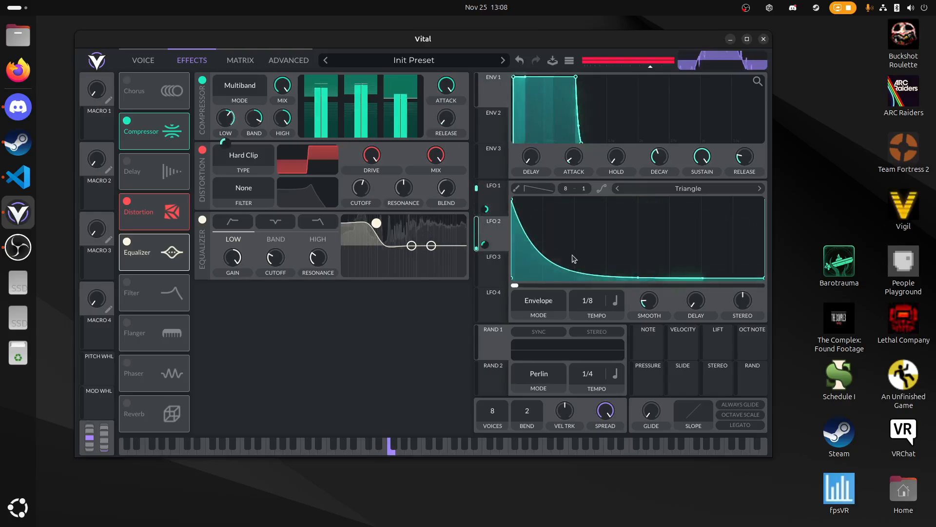
key("g")
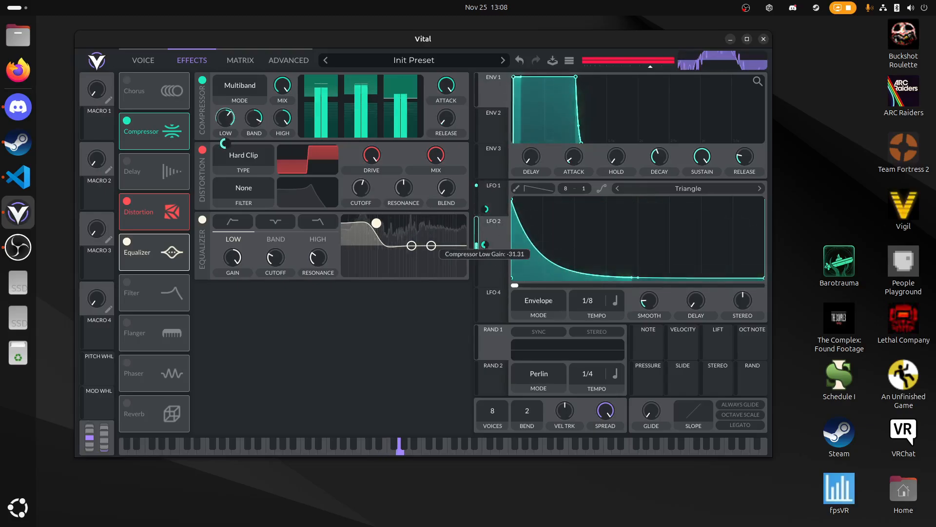
key("f")
key("f")
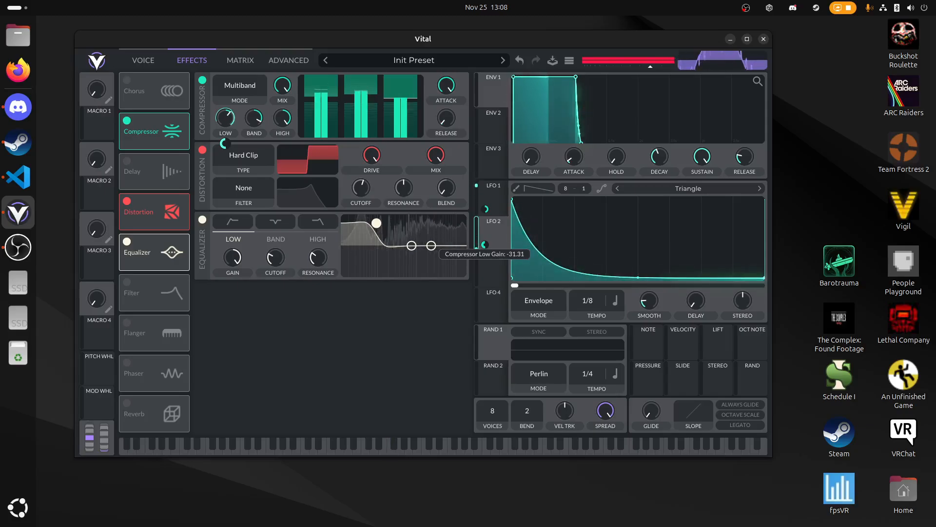
key("f")
- Raise the starting point of LFO 1's curve further, close to its peak height, while playing test notes
key("f")
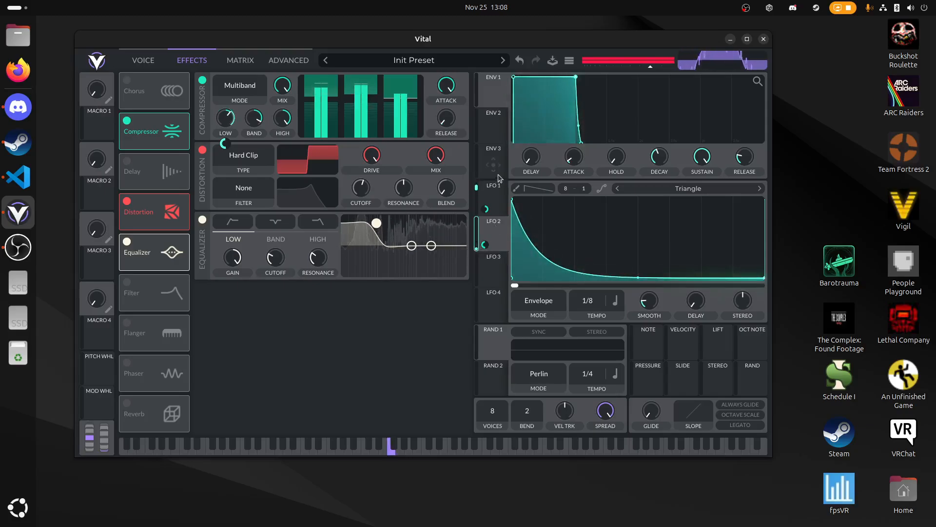
left_click(492, 195)
key("f")
key("f")
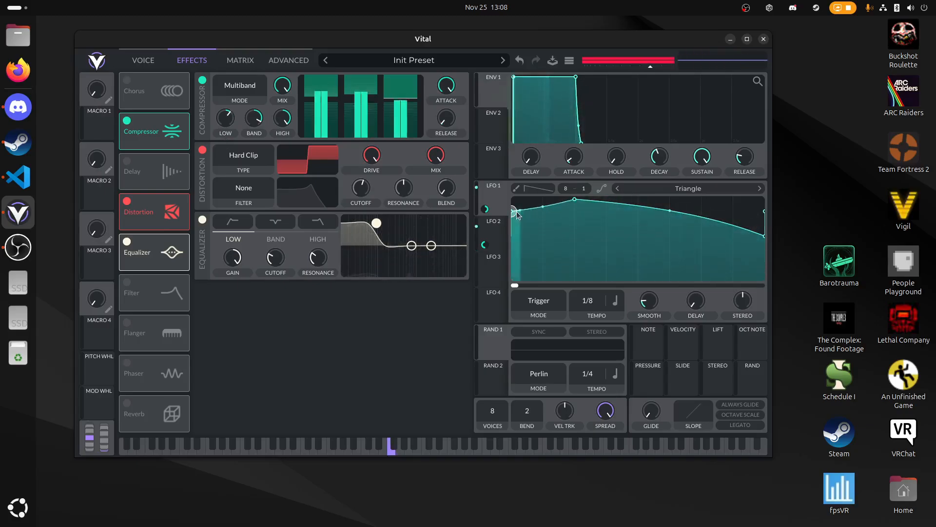
- Lower the start and end points of LFO 1's curve to about two-thirds height while playing test notes
left_click_drag(515, 225, 517, 218)
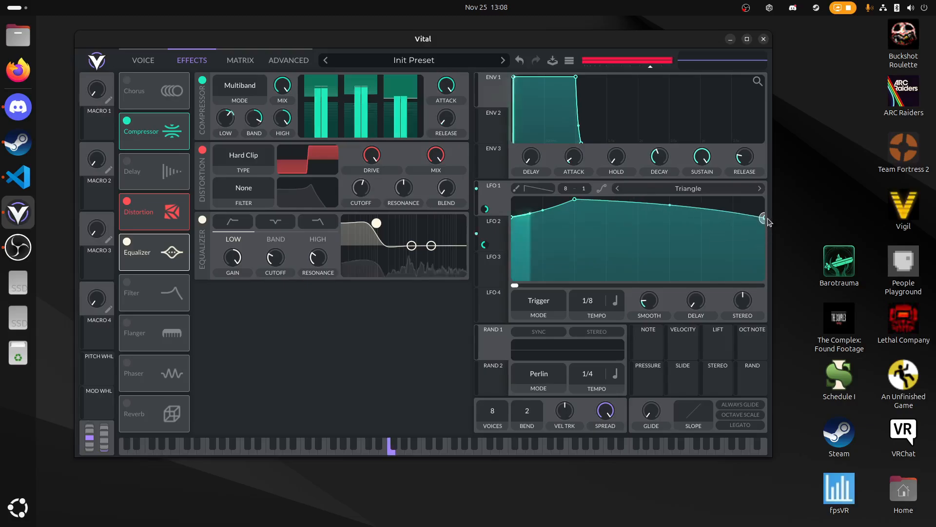
key("f")
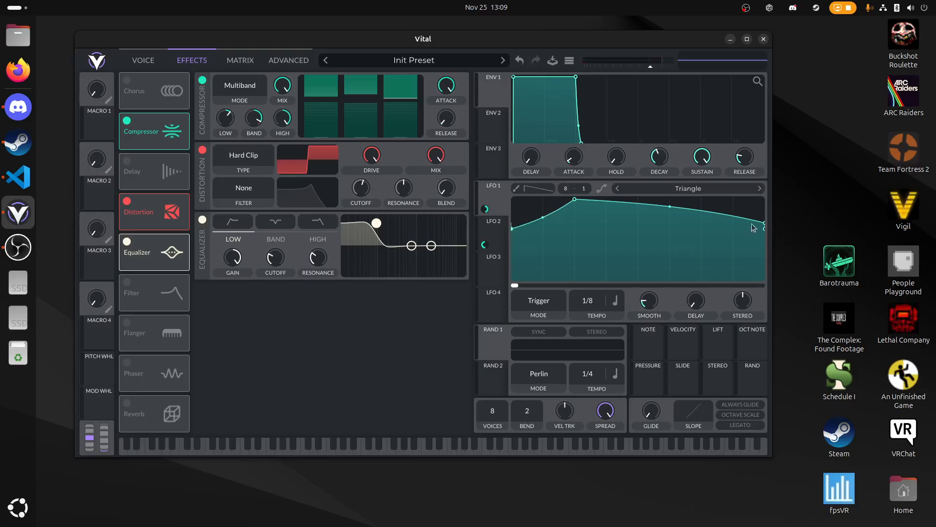
key("f")
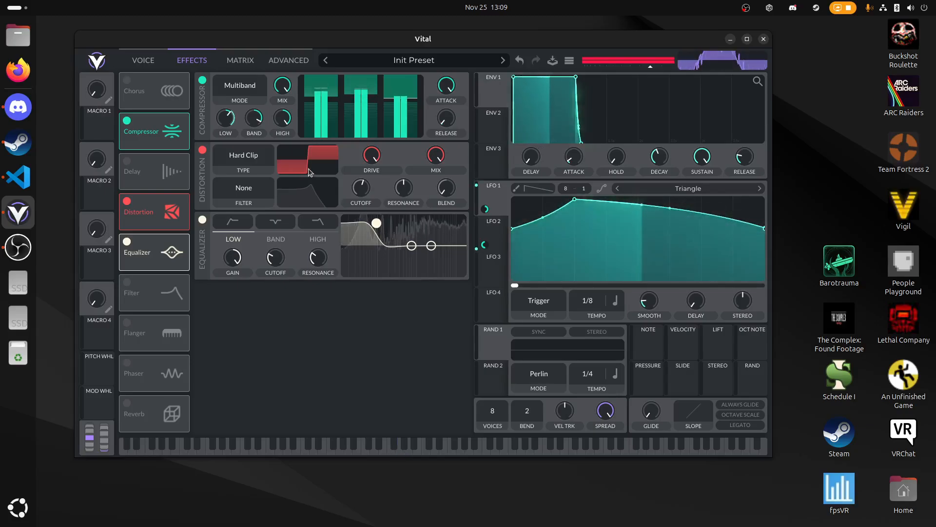
key("d")
key("f")
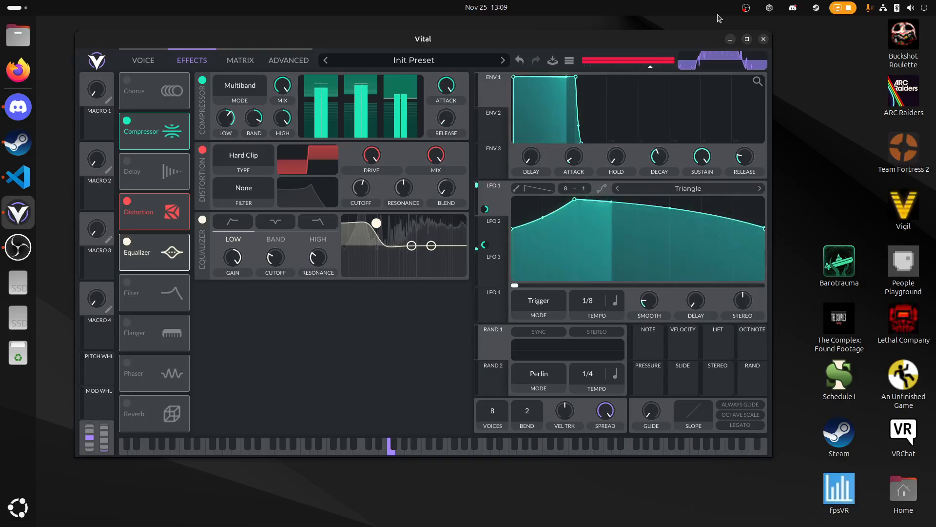
- Review the curves of LFO 2 and LFO 1, along with the patch's oscillator and filter settings
left_click(495, 239)
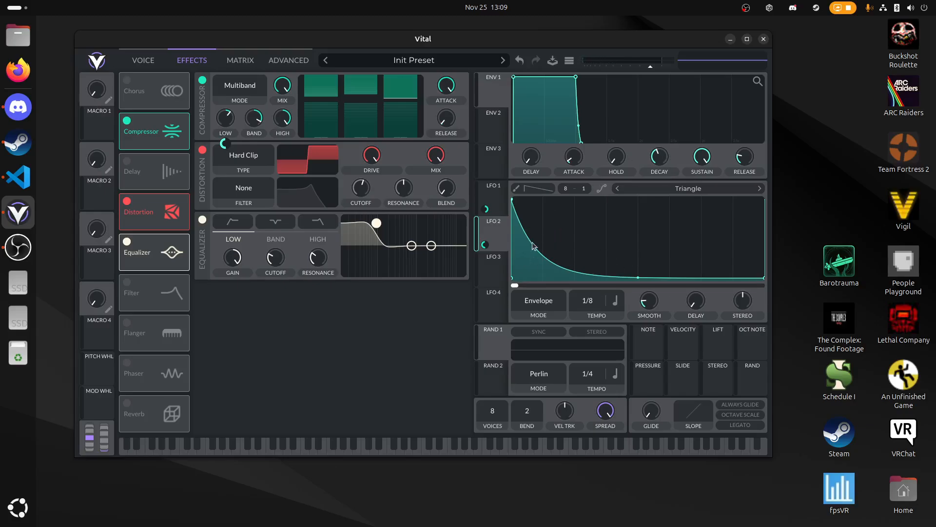
mouse_move(622, 41)
left_mouse_down()
mouse_move(610, 39)
mouse_move(623, 36)
left_mouse_up()
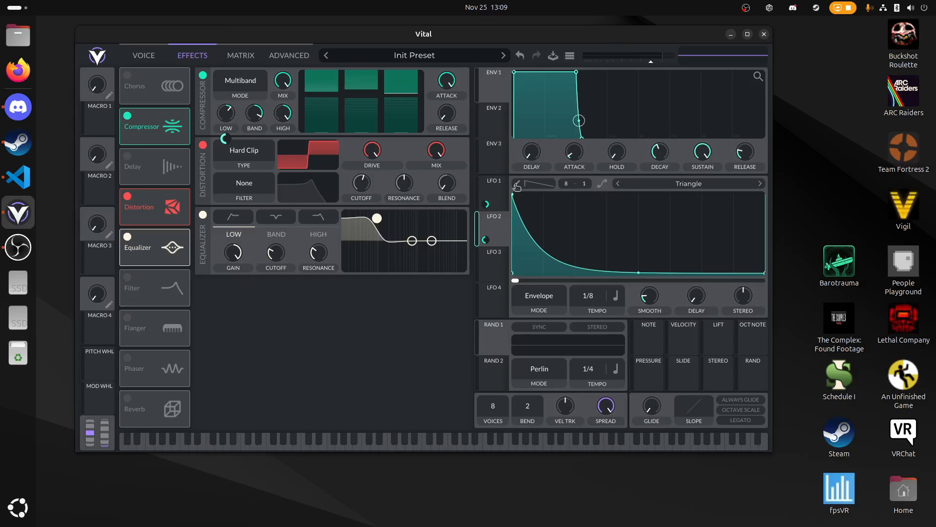
left_click(486, 191)
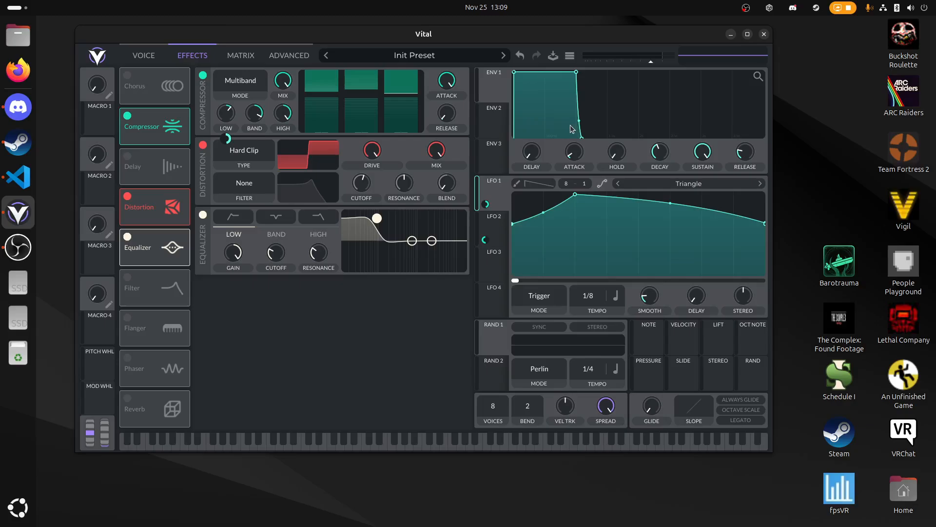
left_click(155, 59)
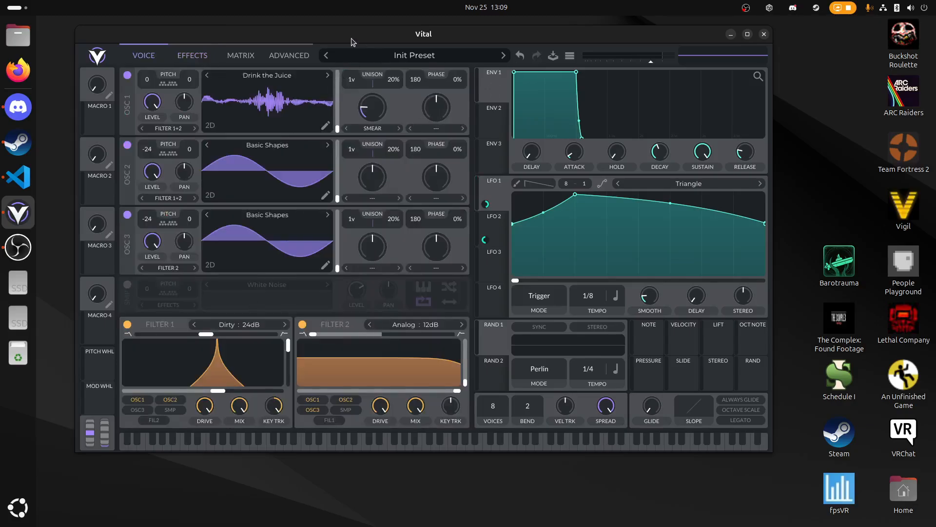
left_click_drag(353, 42, 343, 43)
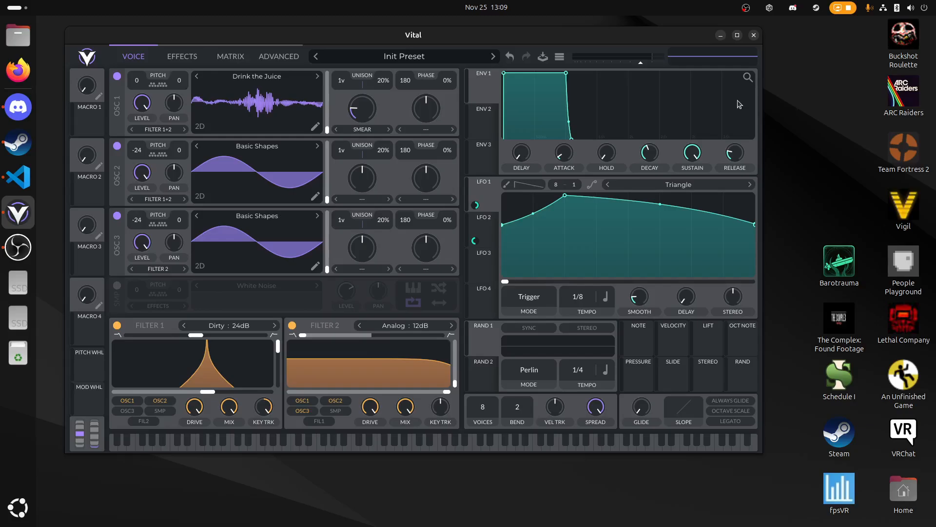
left_click_drag(323, 40, 341, 34)
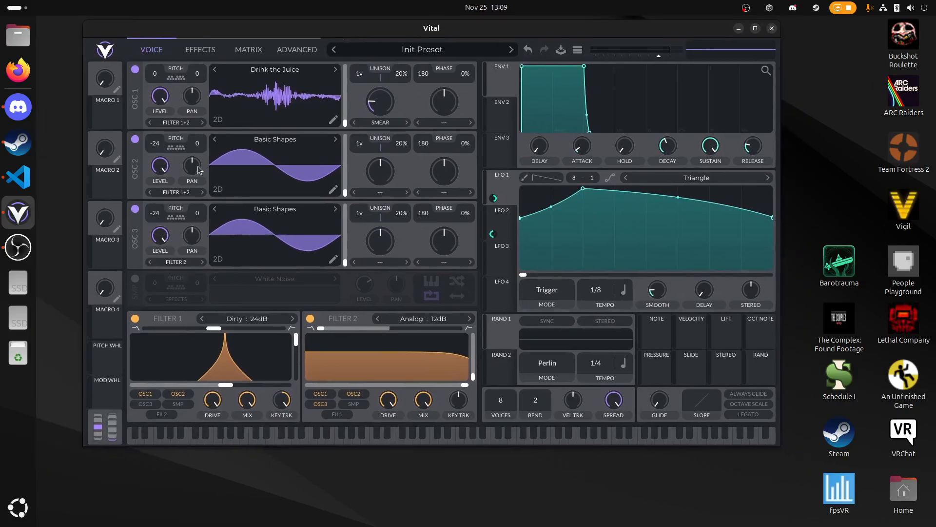
- Switch oscillator 1 to the Low High Fold wavetable and raise its Smear amount to about two-thirds
left_click(187, 50)
left_click(161, 53)
left_click(335, 72)
left_click_drag(380, 103, 380, 82)
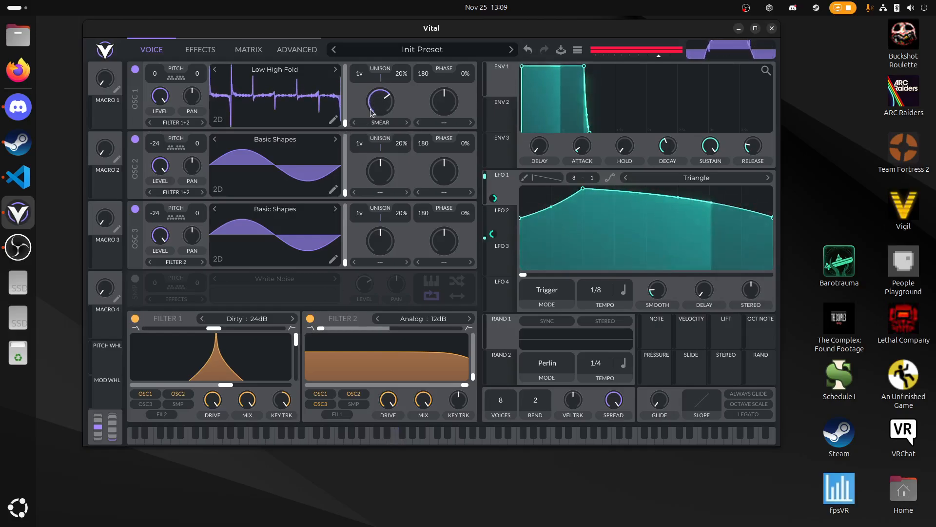
- Raise Filter 1's cutoff moderately and shift its blend partway towards high-pass while playing test notes
left_click_drag(231, 385, 257, 383)
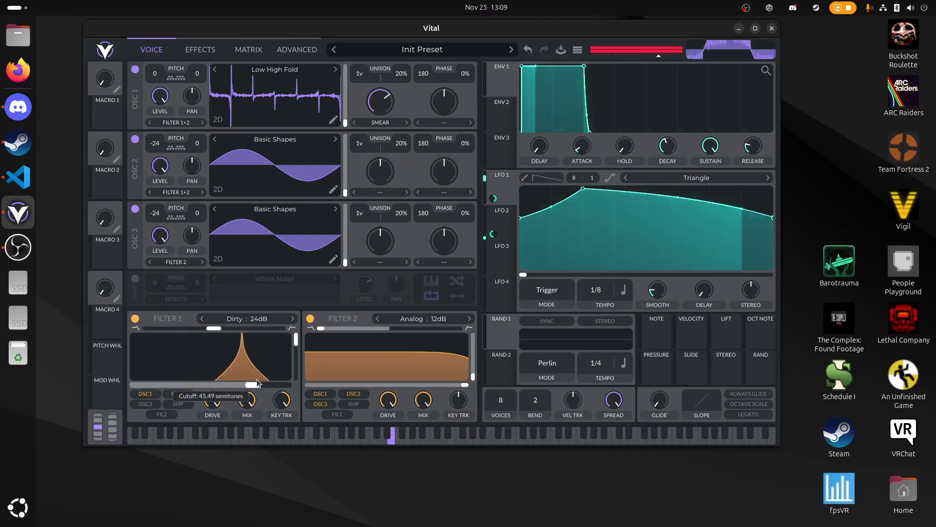
left_click_drag(213, 328, 256, 332)
mouse_move(253, 385)
left_mouse_down()
mouse_move(225, 386)
mouse_move(239, 385)
left_mouse_up()
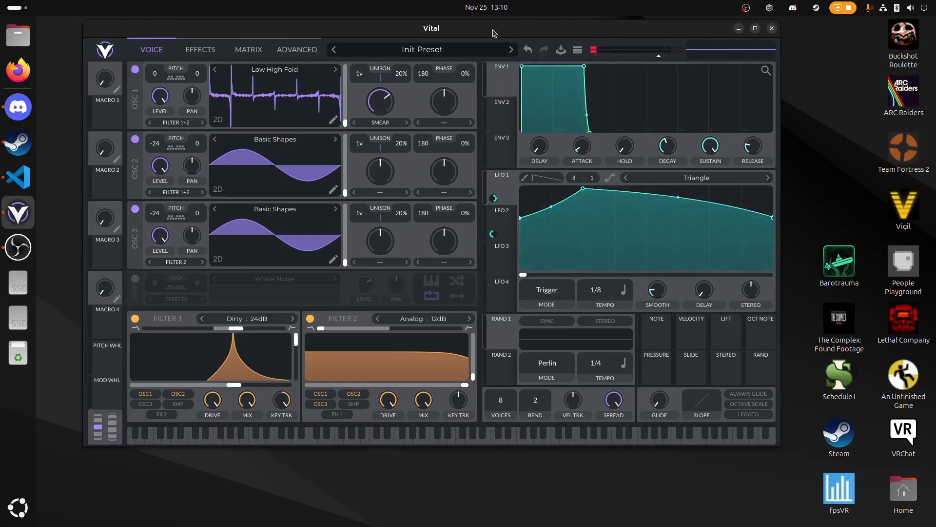
left_click_drag(494, 33, 471, 39)
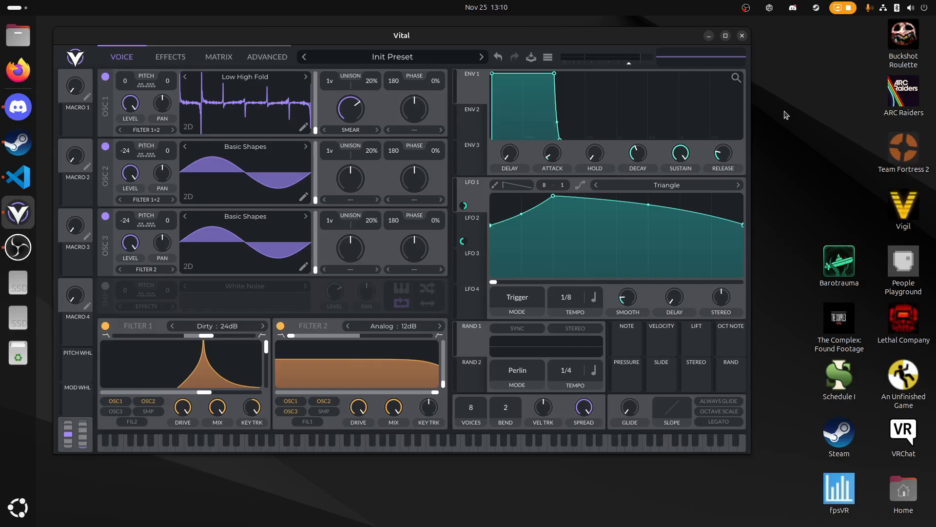